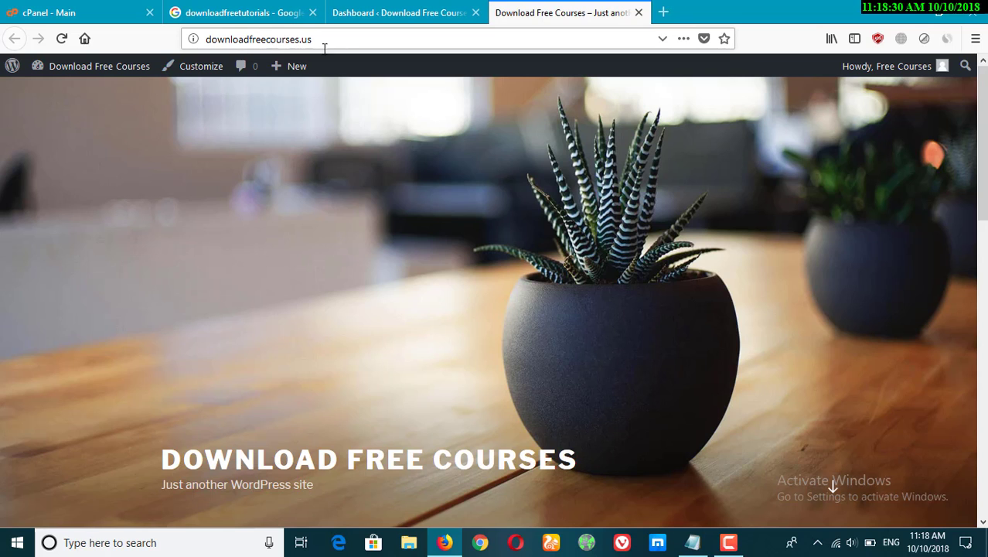
Look over the site's front page and open its WordPress admin dashboard
scroll(648, 166, down, 20)
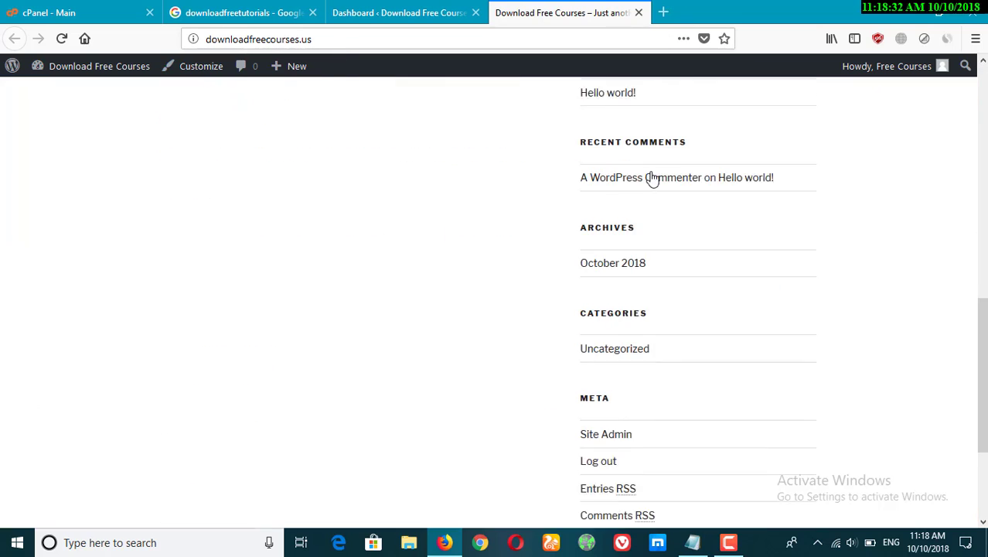
scroll(662, 187, up, 20)
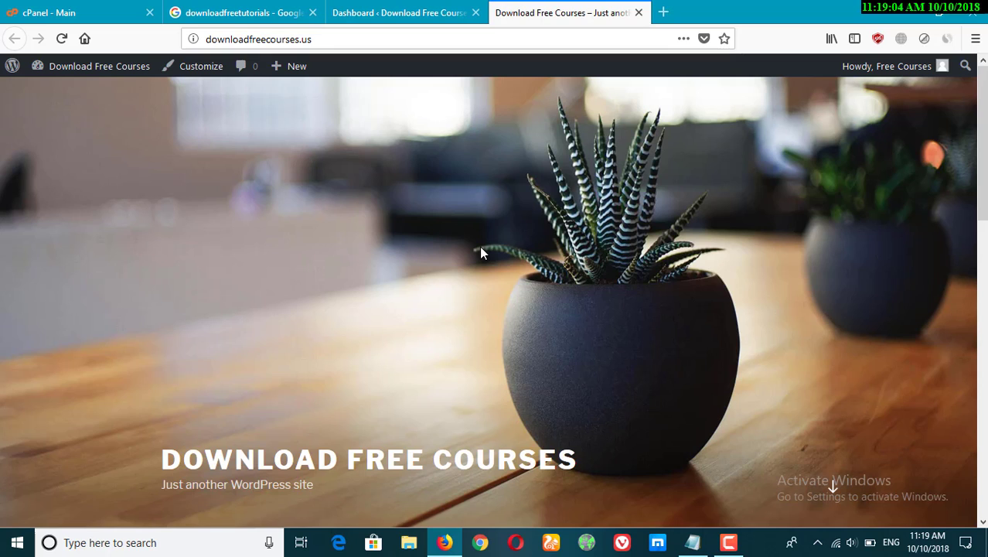
mouse_move(93, 69)
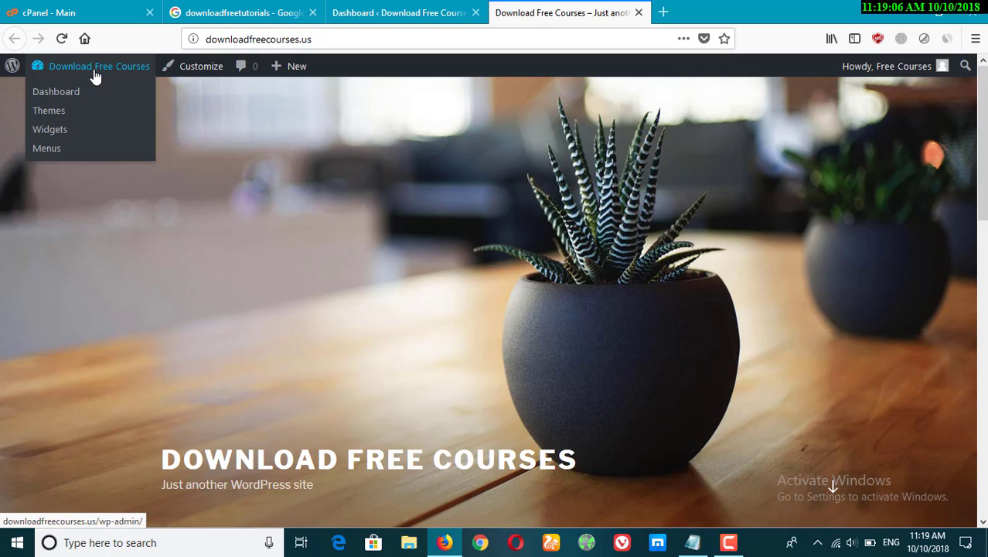
click(63, 97)
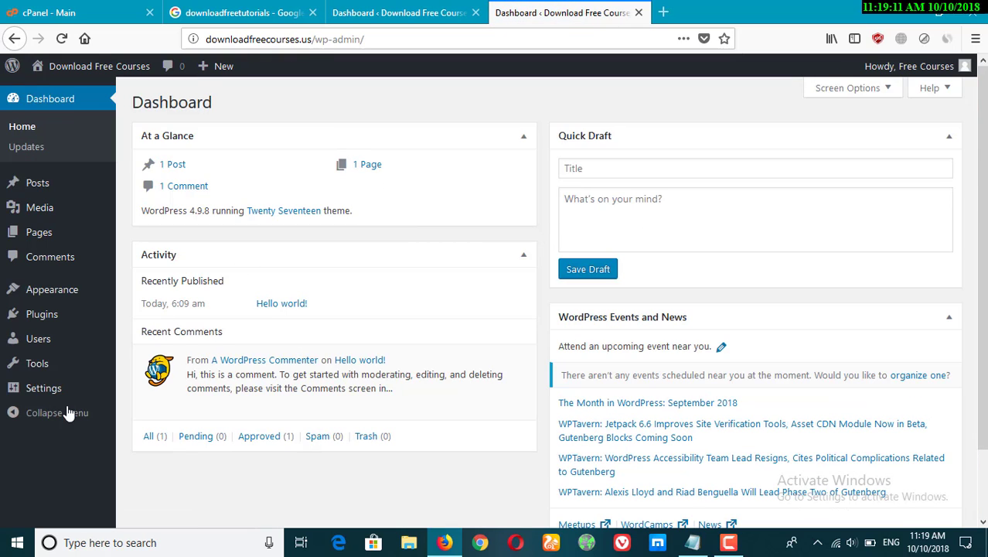
Open the Permalink settings and choose Post name as the URL structure
mouse_move(43, 392)
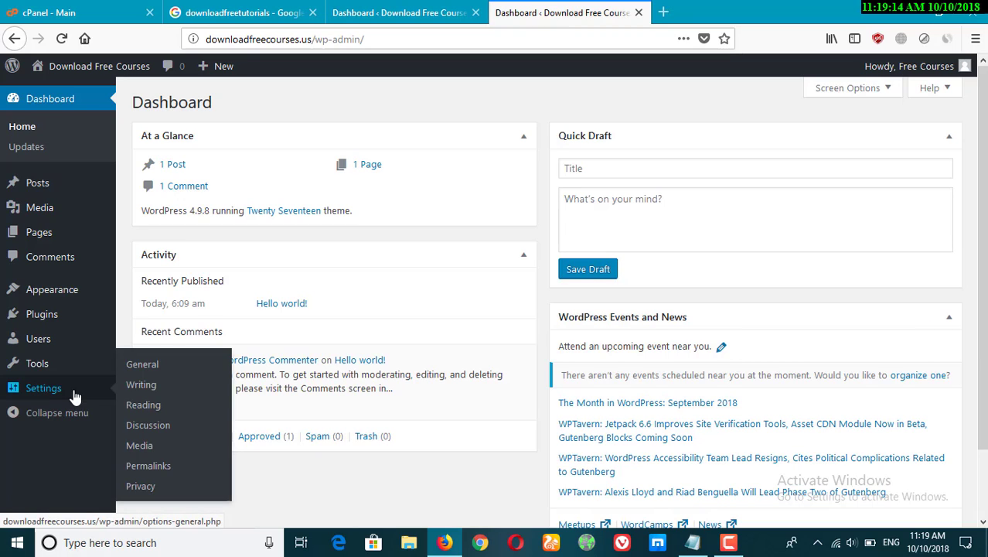
click(155, 469)
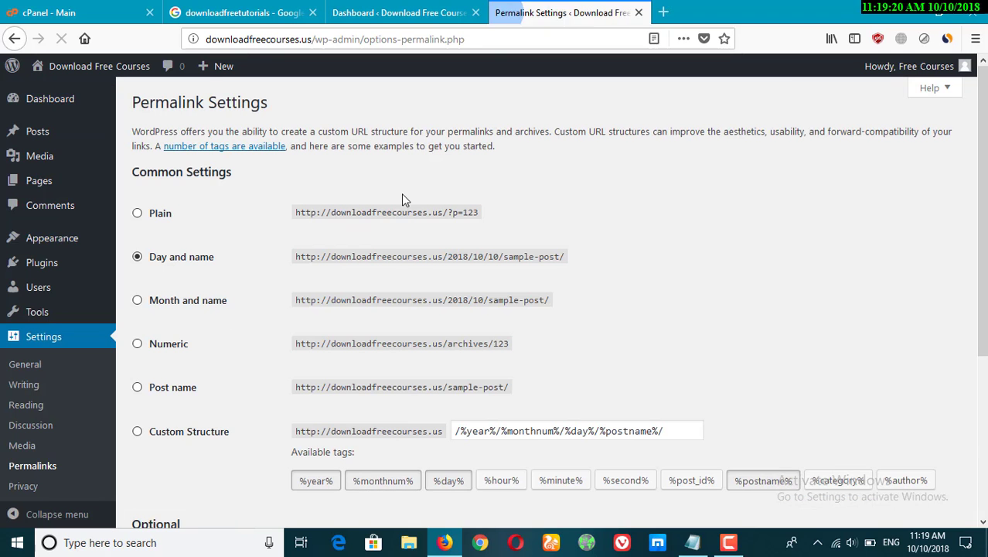
scroll(403, 203, down, 2)
scroll(401, 210, up, 1)
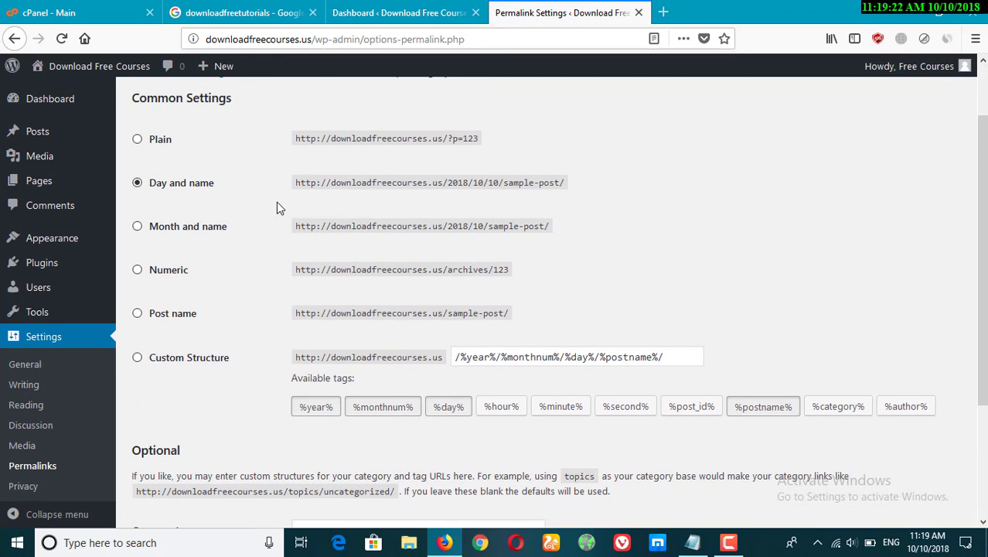
click(166, 318)
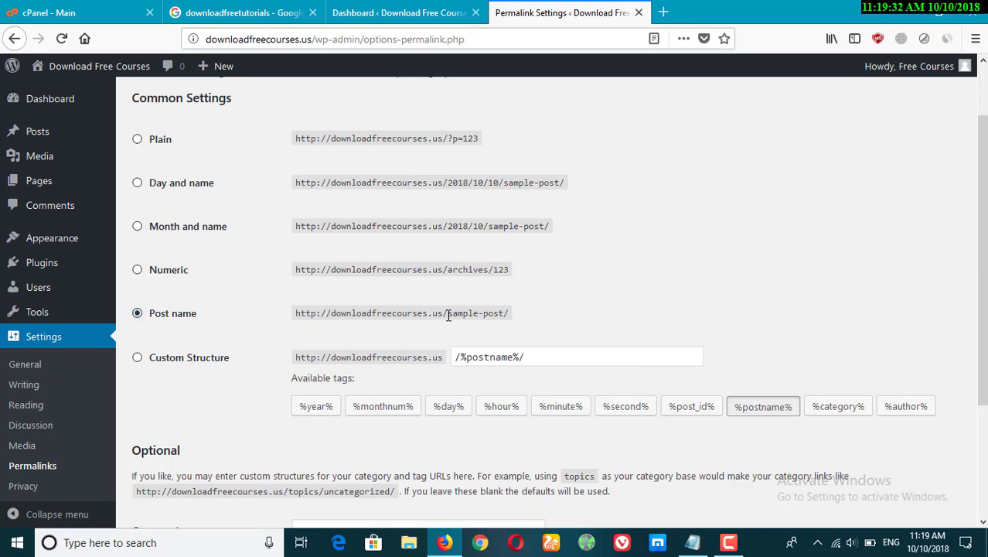
Compare the sample URLs of the Post name and Day and name permalink structures
drag(448, 316, 506, 312)
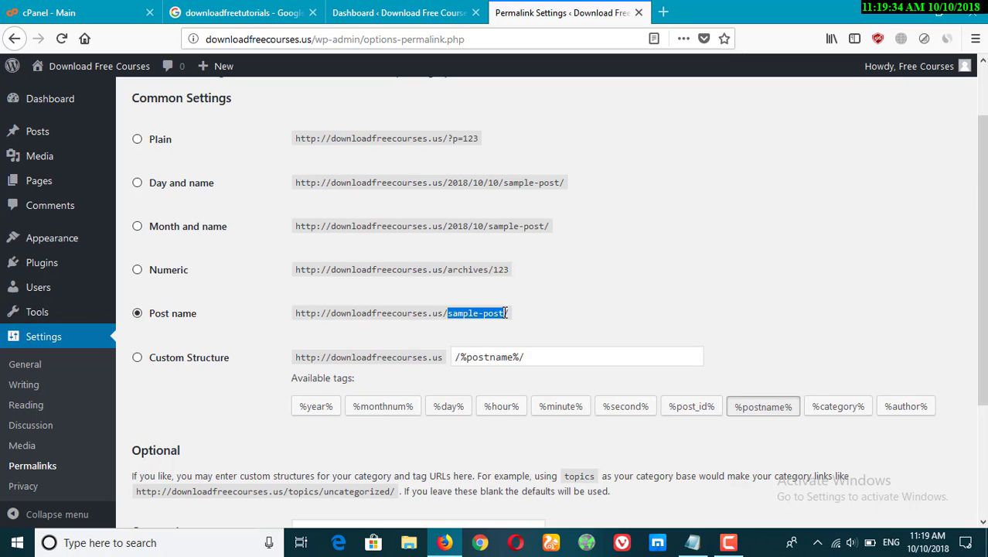
drag(438, 322, 332, 323)
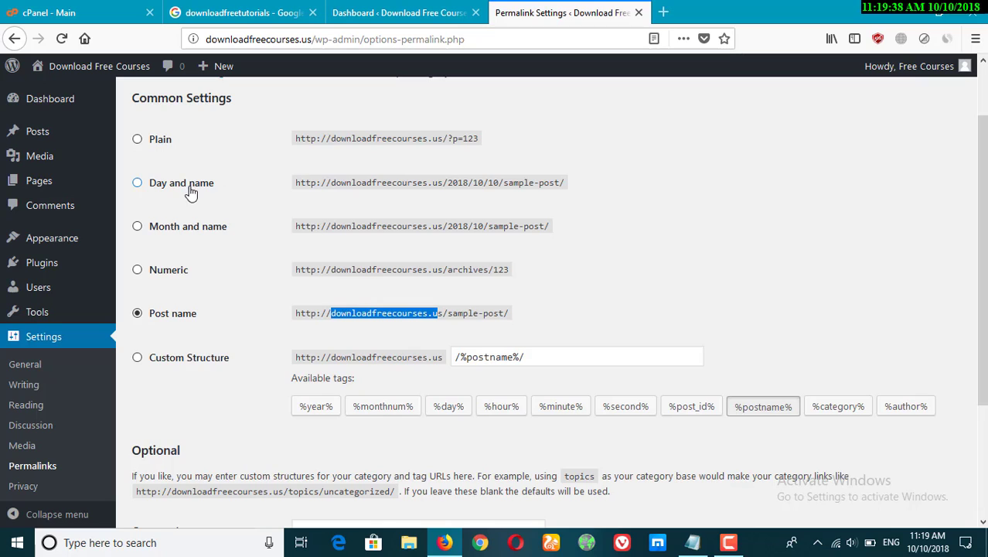
drag(451, 183, 502, 179)
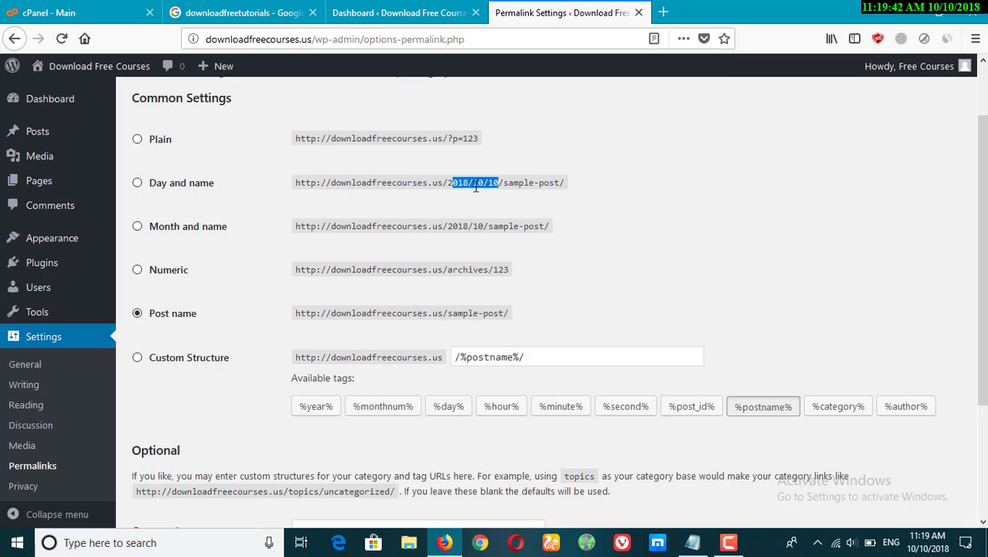
click(477, 185)
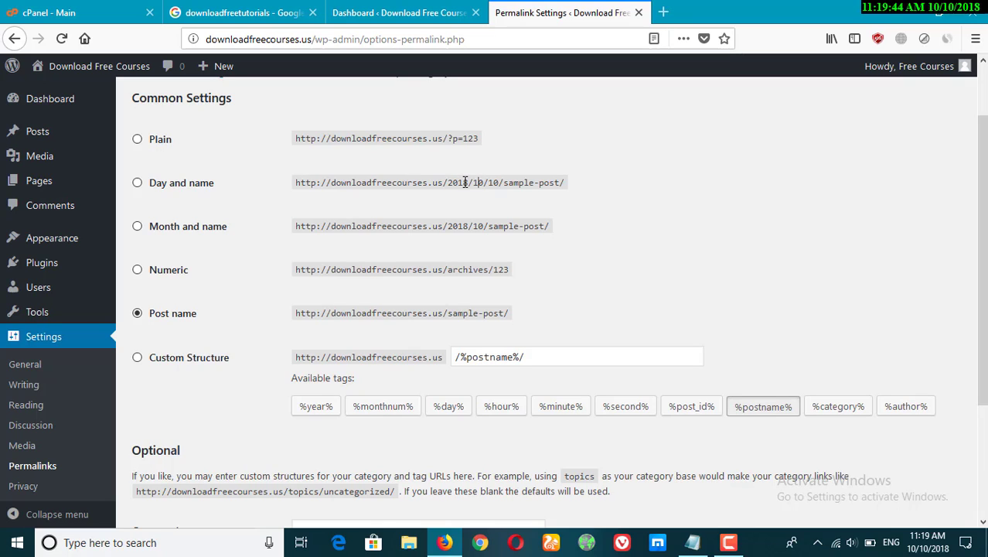
drag(483, 183, 495, 179)
drag(335, 313, 480, 313)
click(469, 313)
drag(417, 313, 475, 317)
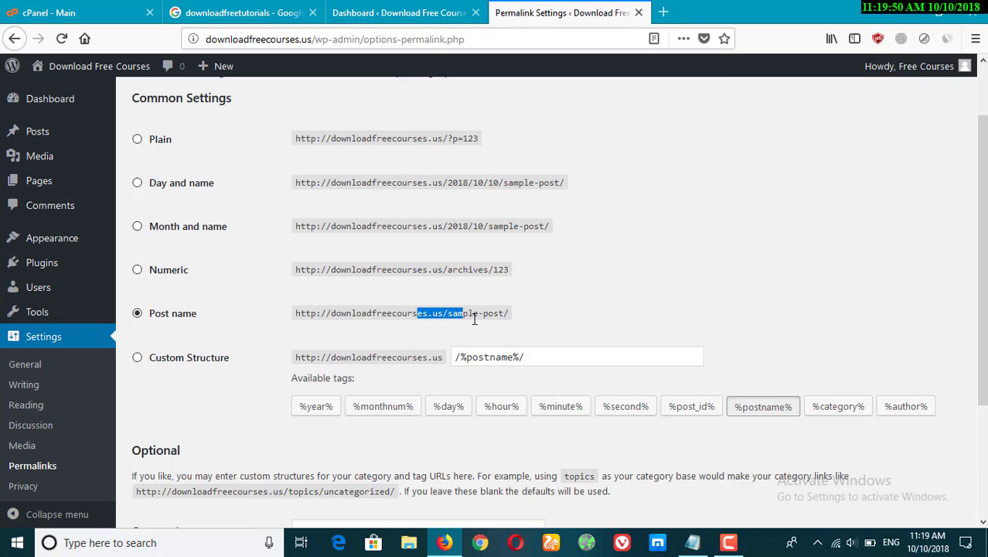
click(477, 313)
drag(443, 315, 464, 316)
Save the permalink settings
scroll(254, 337, down, 2)
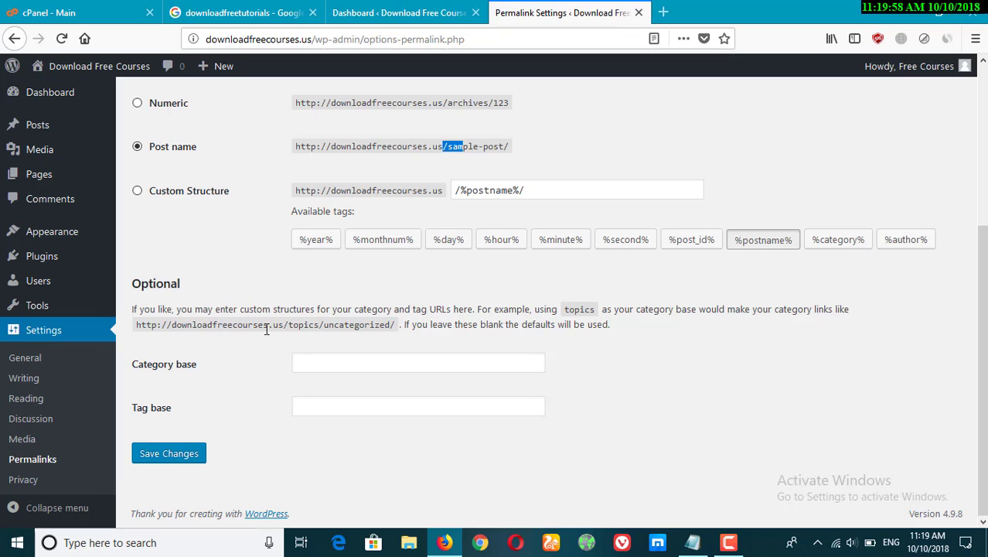
click(165, 456)
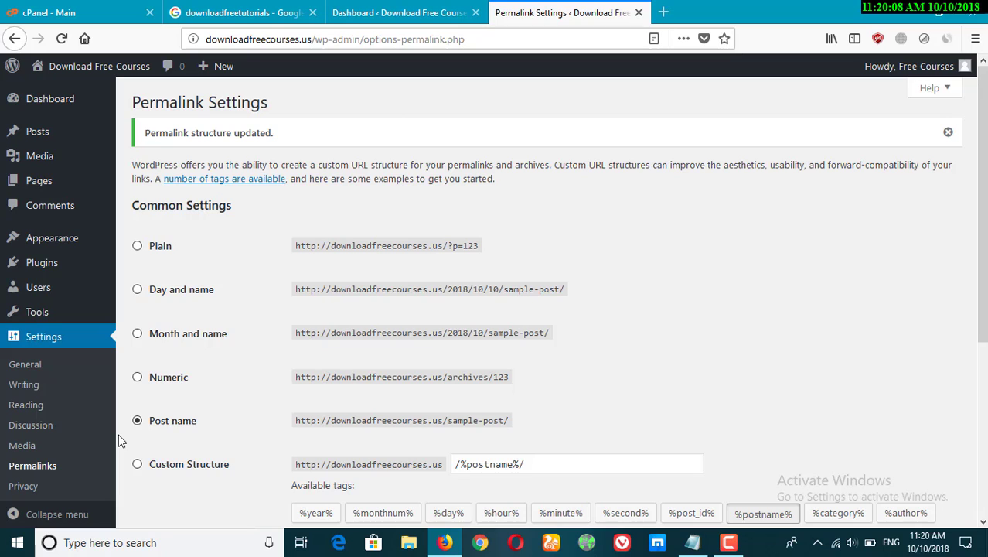
click(25, 364)
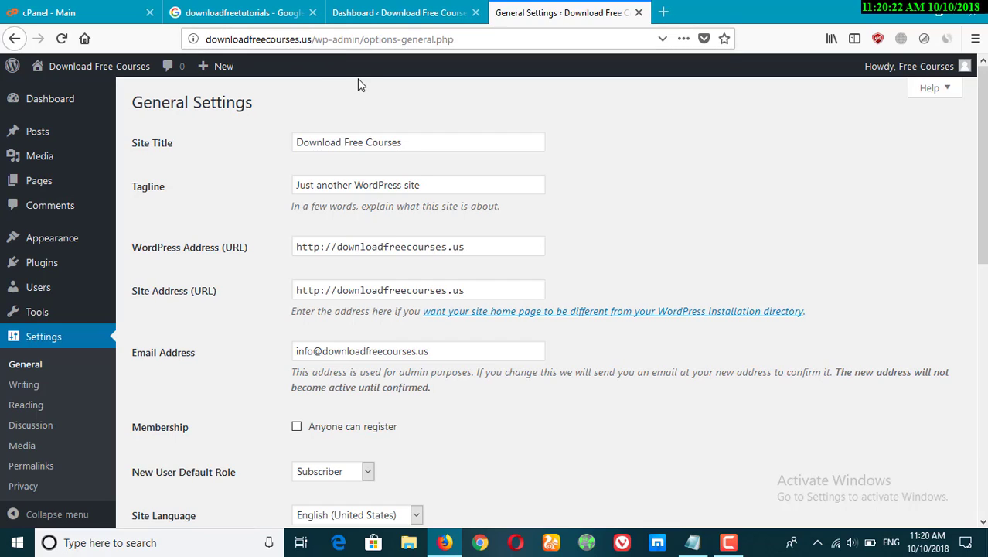
click(333, 249)
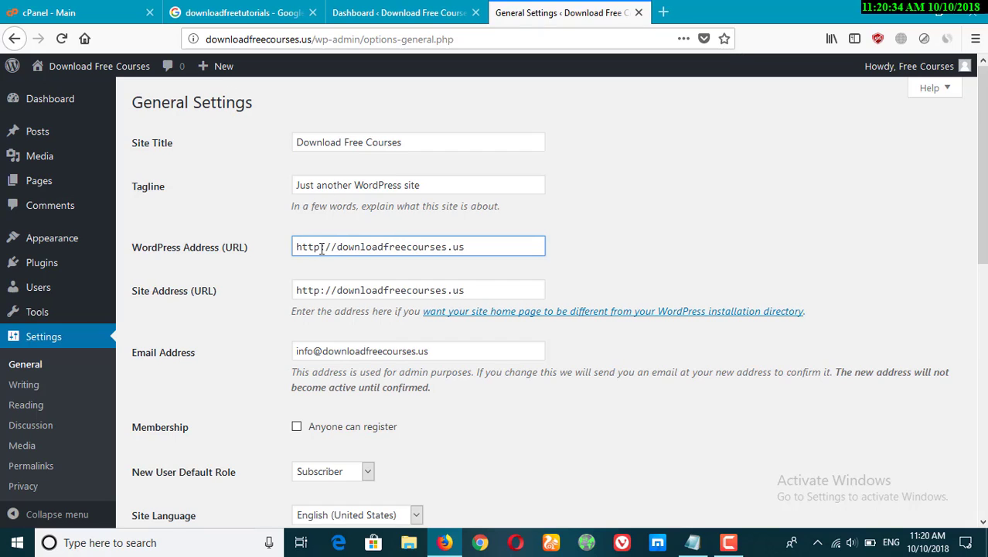
text(s)
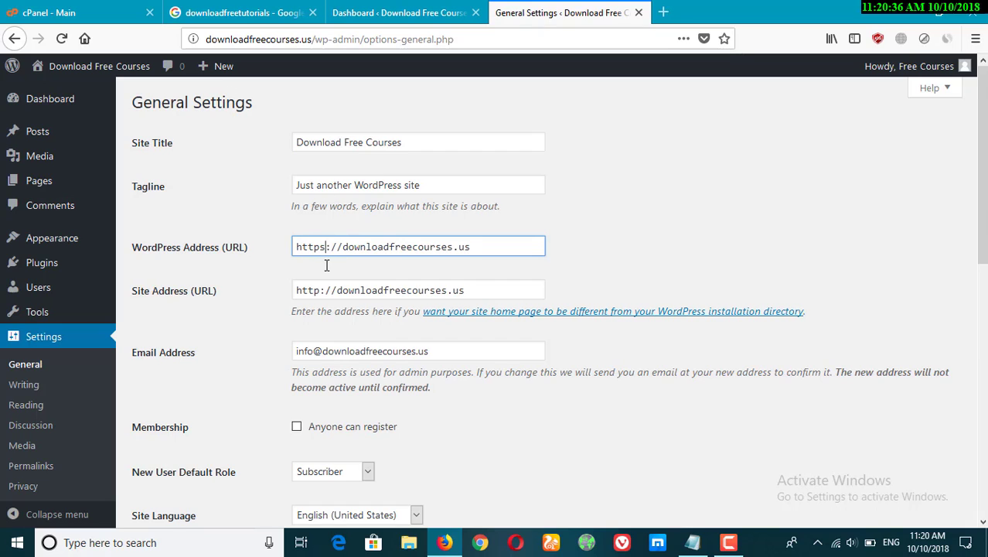
key(BackSpace)
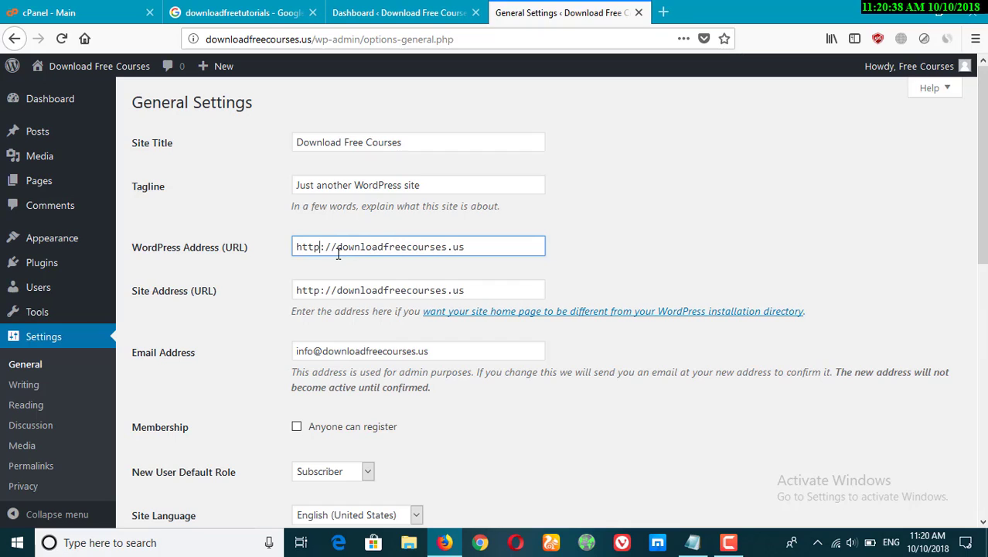
click(337, 248)
text(www.)
click(337, 291)
text(www.)
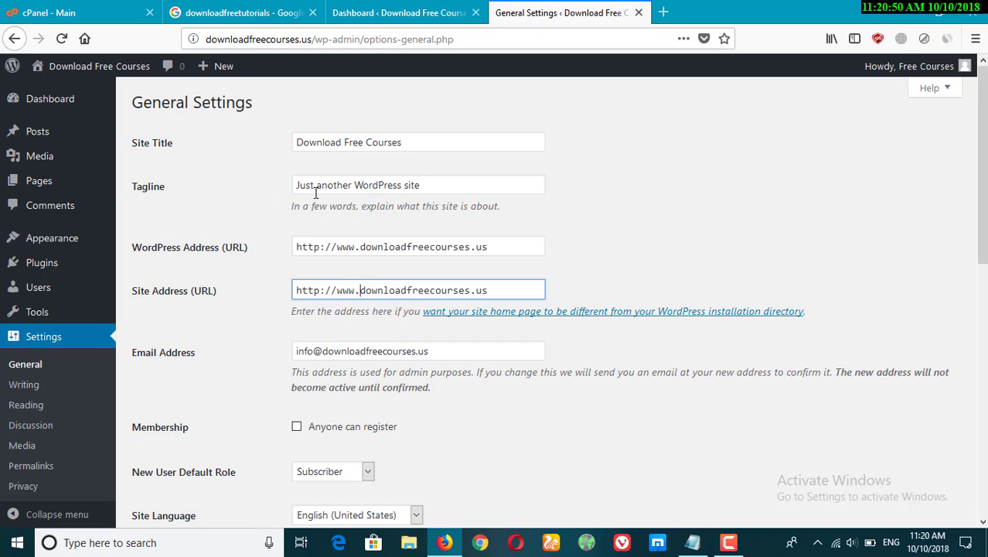
Replace the tagline with "Download Udemy Paid Courses For Free", copied from the title of the first Google search result
drag(486, 183, 254, 205)
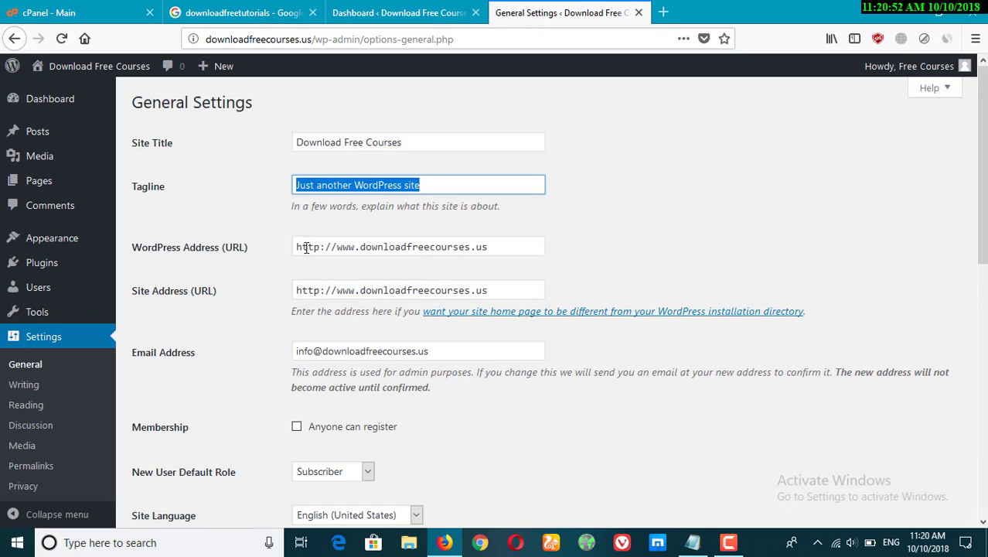
key(BackSpace)
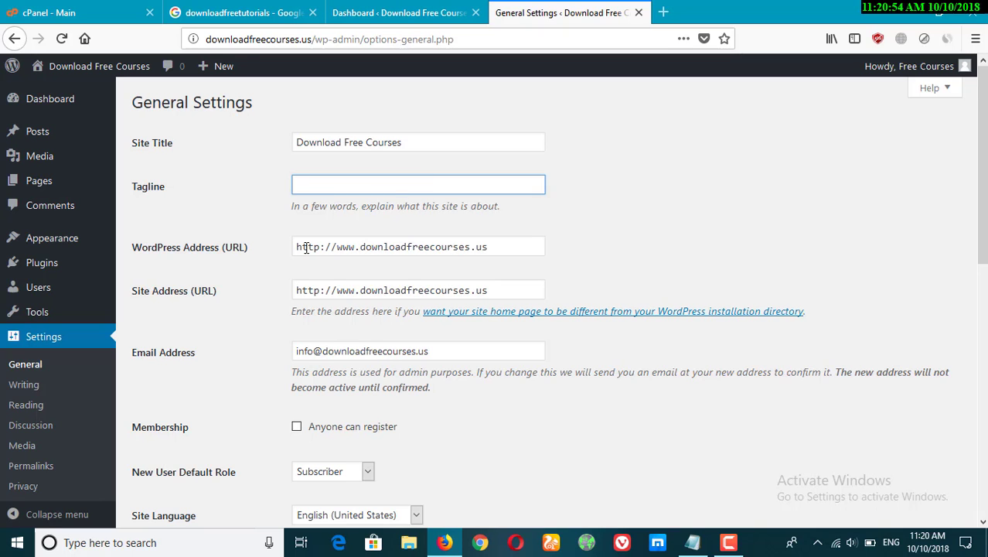
click(295, 11)
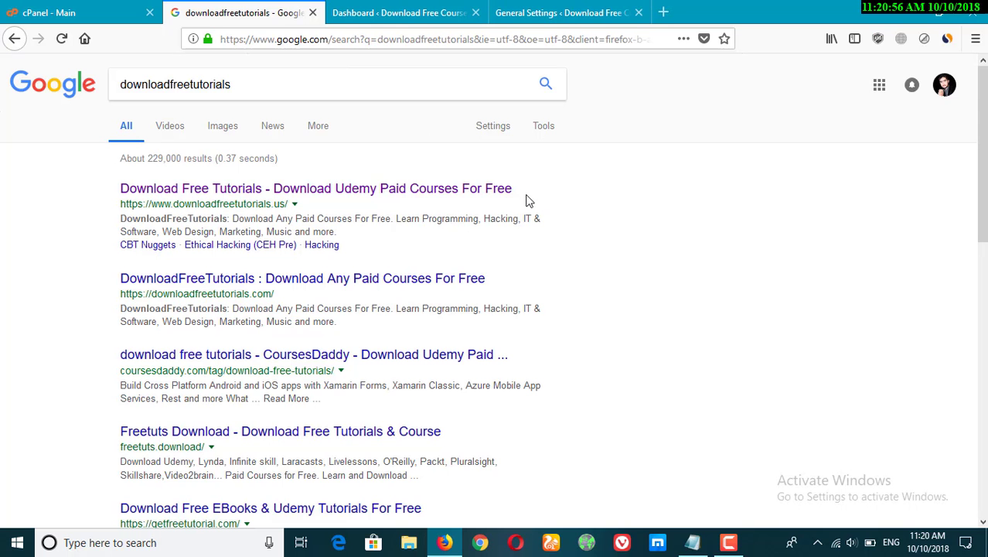
triple_click(257, 201)
drag(257, 197, 276, 192)
key(ctrl+c)
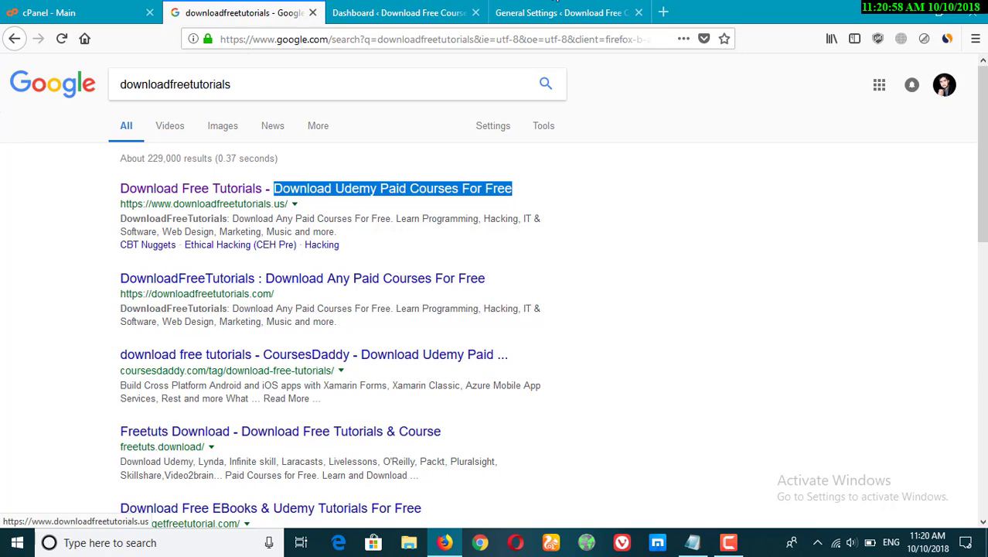
click(542, 12)
key(ctrl+v)
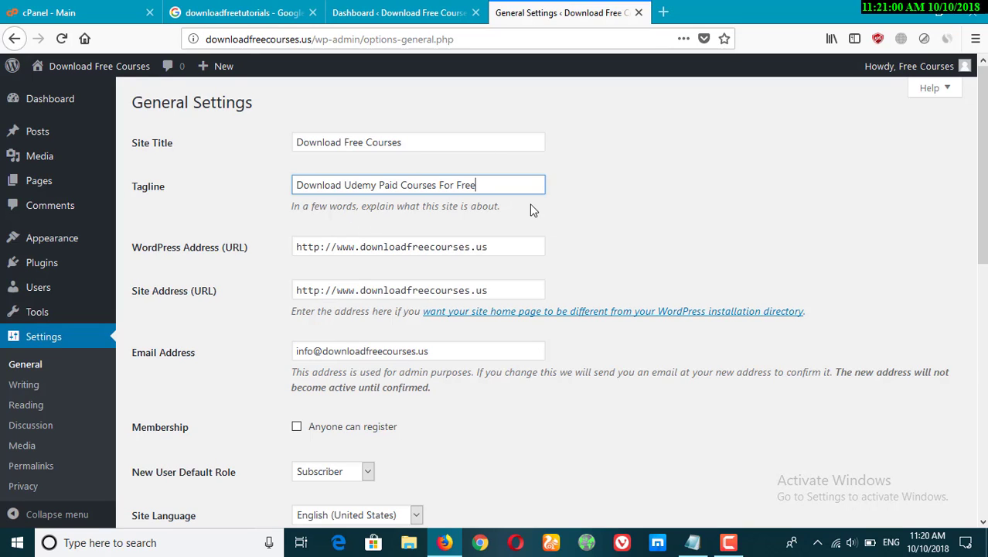
Save the changes to the General settings
scroll(530, 207, down, 3)
scroll(529, 207, down, 5)
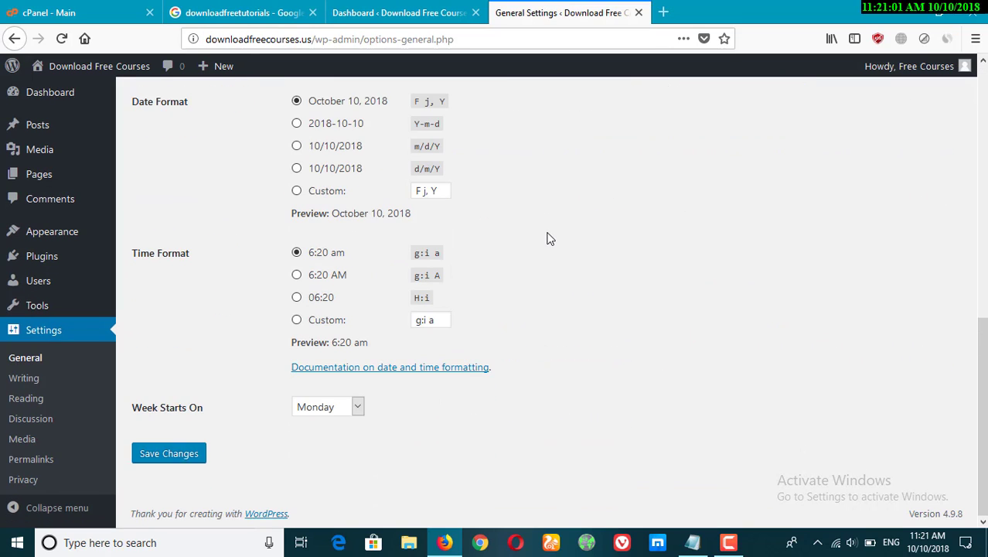
click(165, 462)
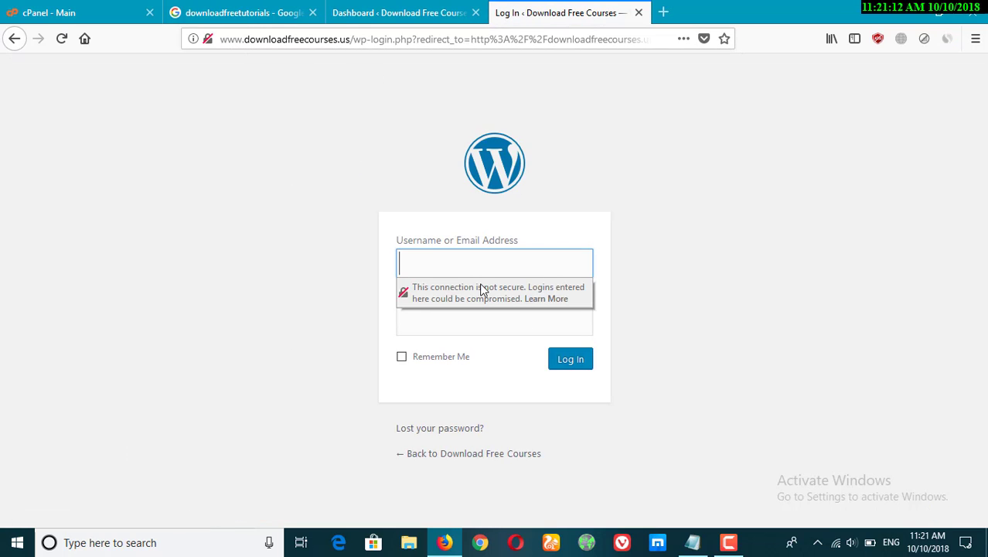
click(546, 298)
click(802, 13)
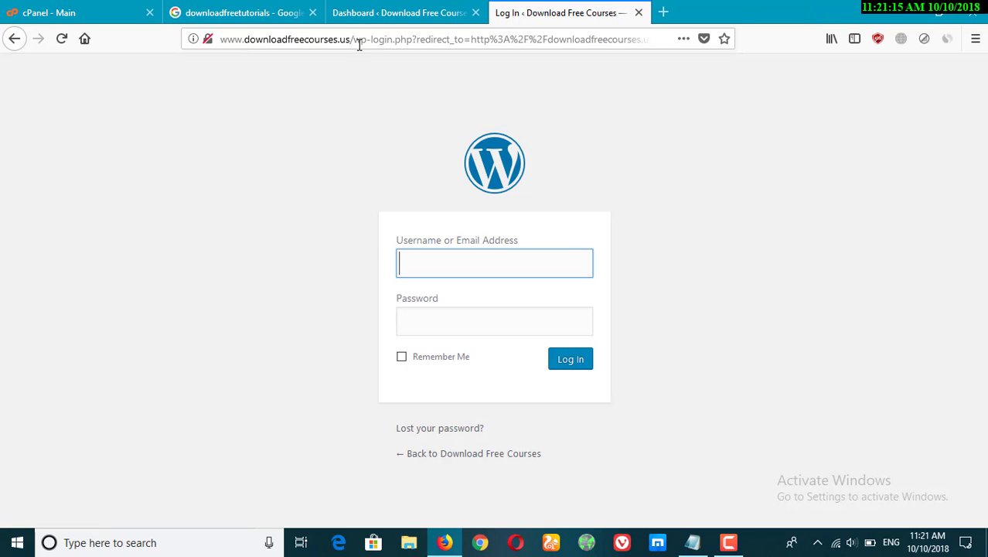
click(632, 48)
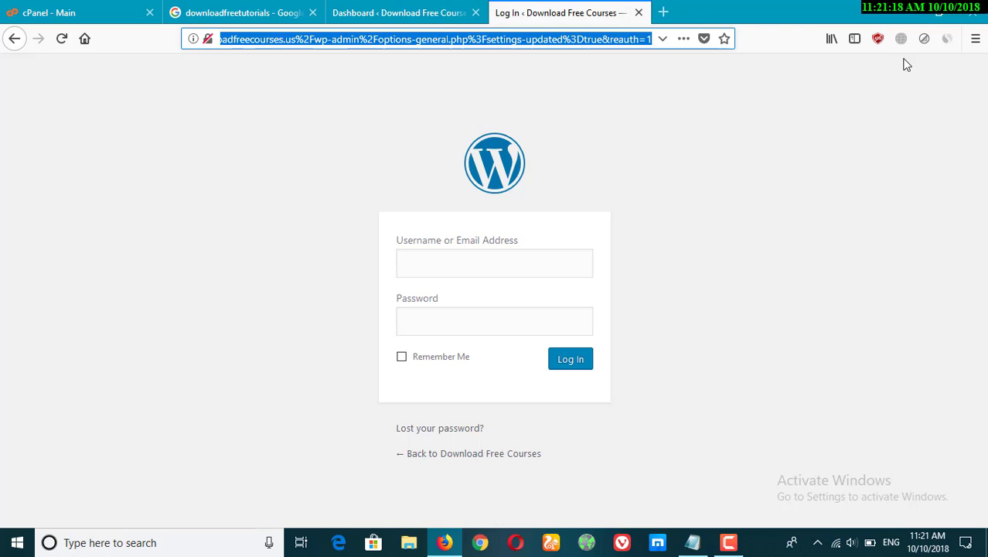
text(www.downloadfreecourses.us/wp-login.php)
key(Return)
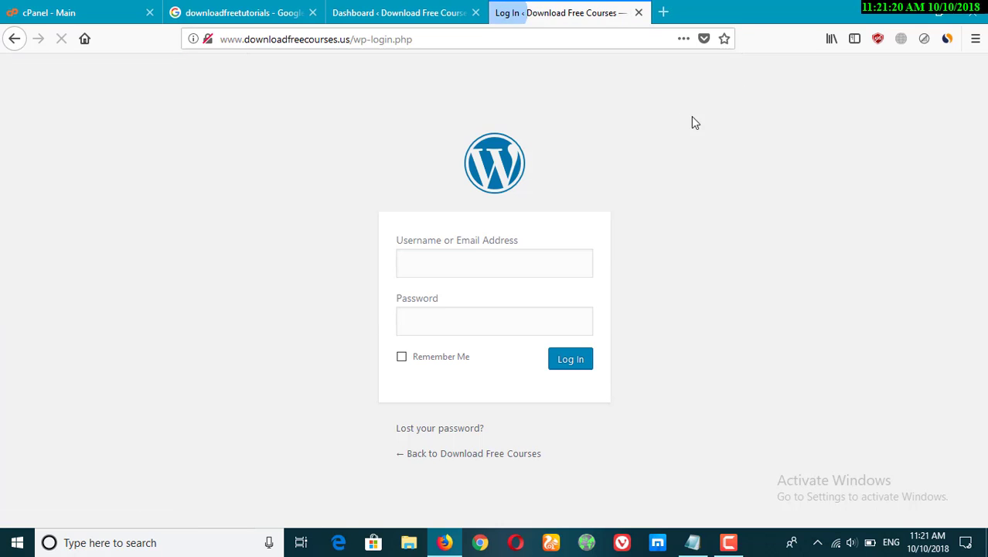
Log in to WordPress with the account's username and password, and let the browser save the login
click(452, 265)
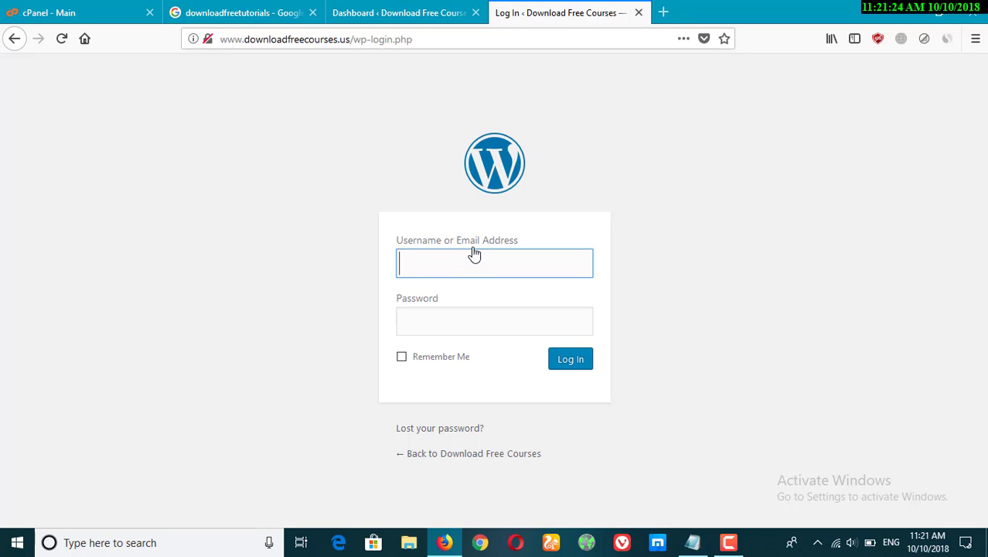
text(Free Courses)
key(Tab)
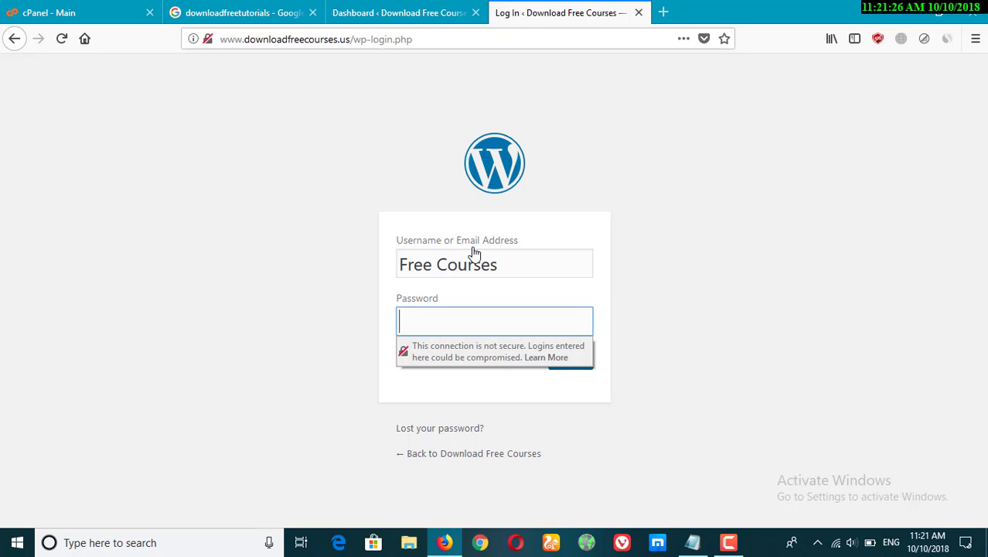
text(•••••••••••••••)
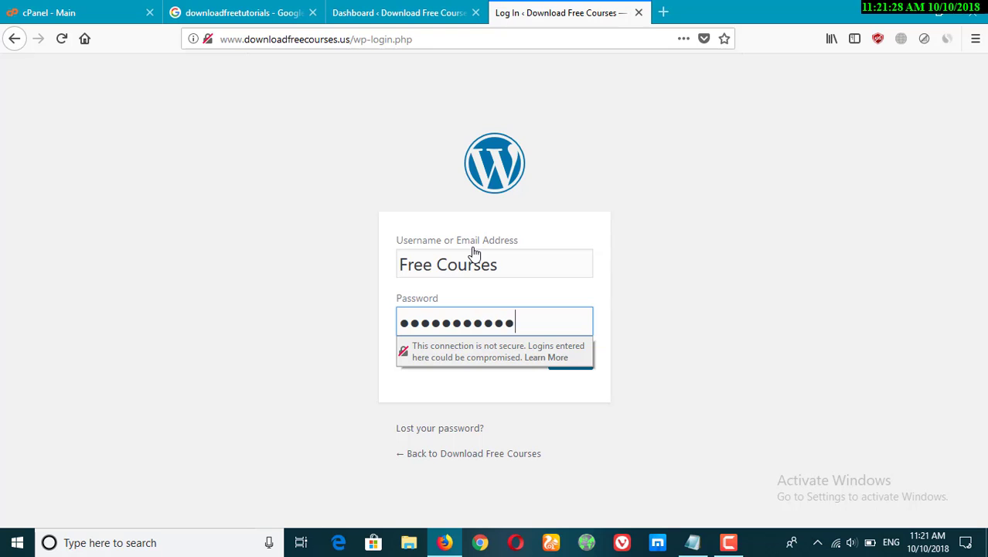
key(Return)
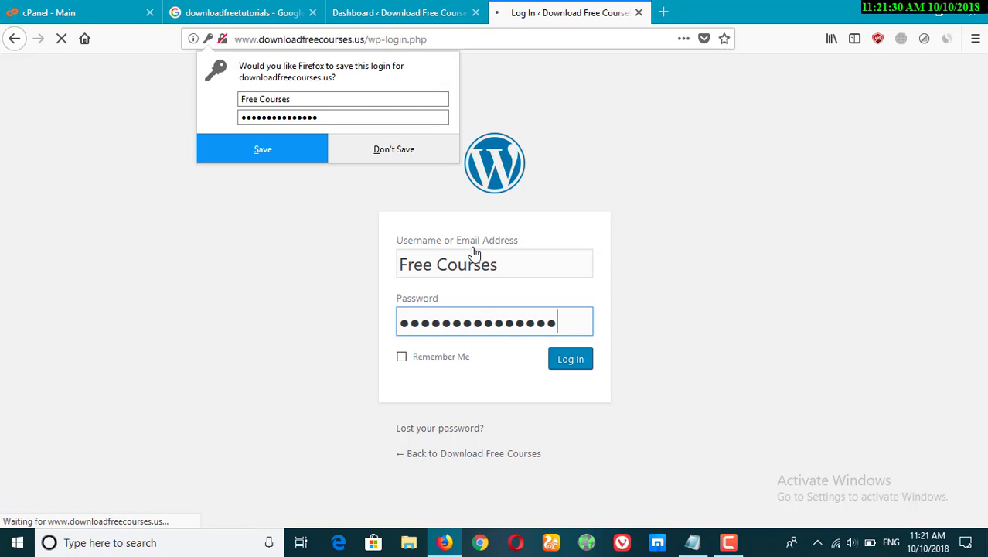
click(262, 149)
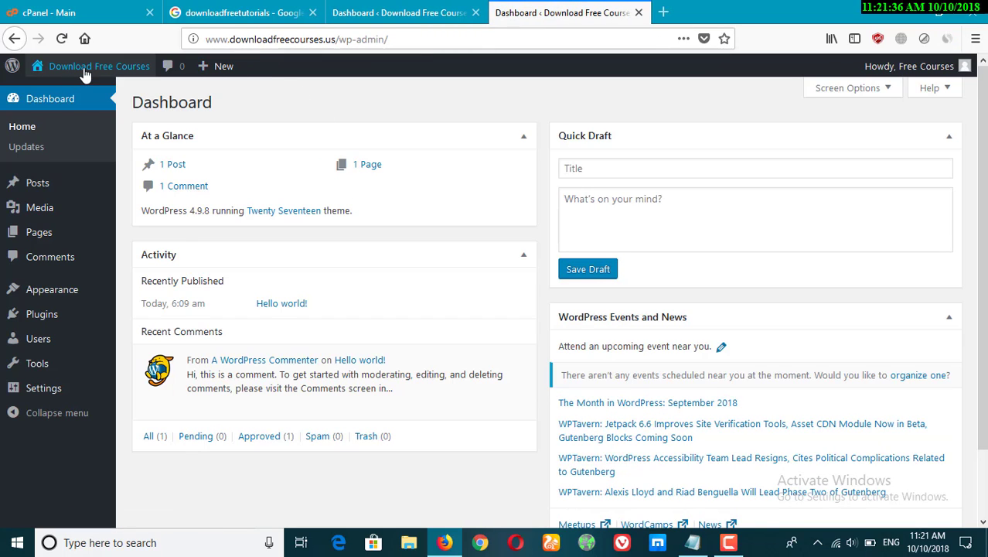
View the site's homepage in a separate tab, look over its header and posts, and close it again
middle_click(67, 95)
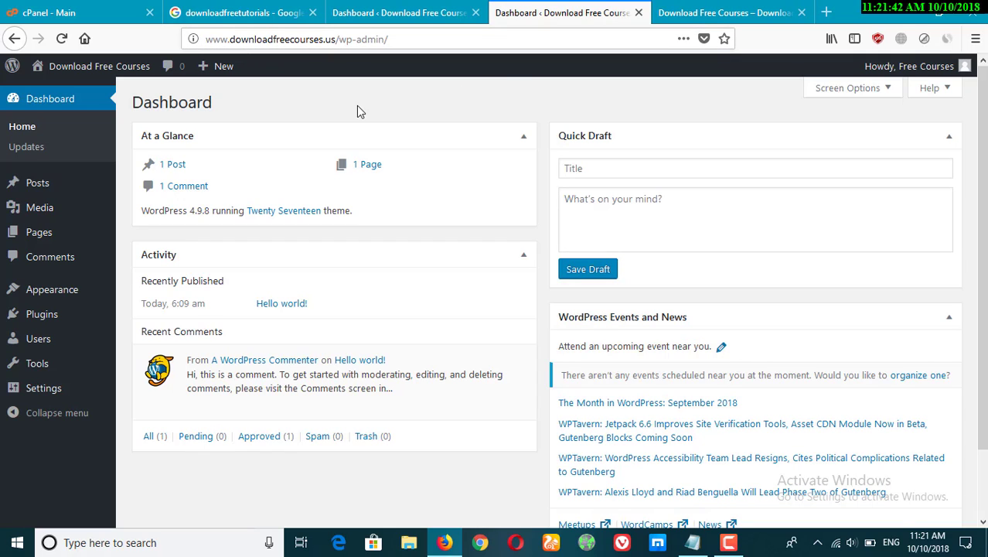
click(719, 7)
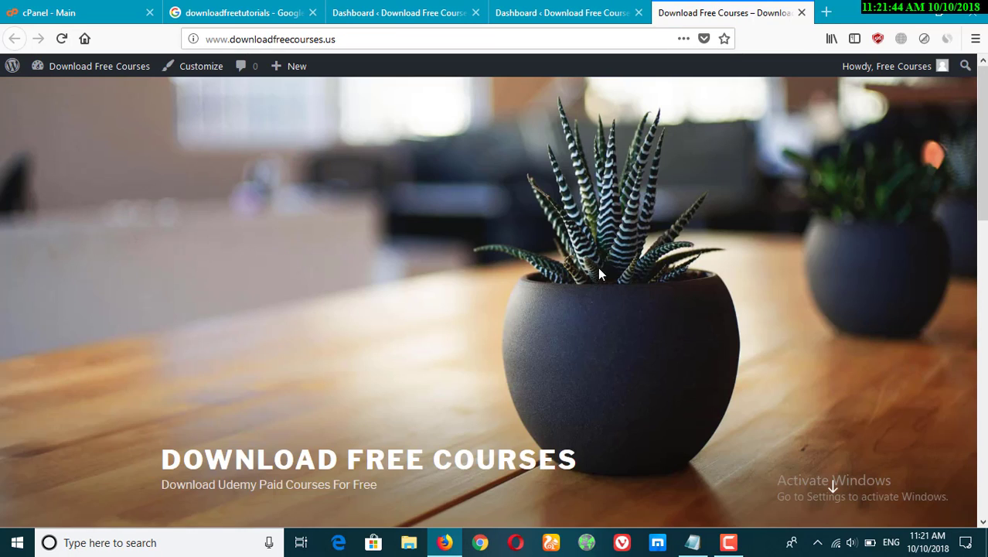
scroll(605, 263, down, 5)
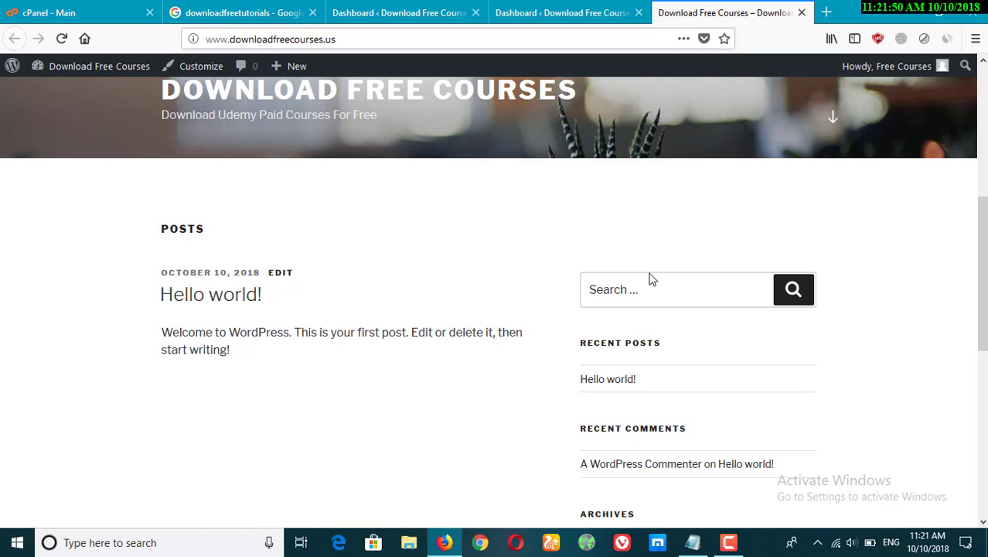
scroll(650, 279, up, 4)
scroll(464, 371, down, 4)
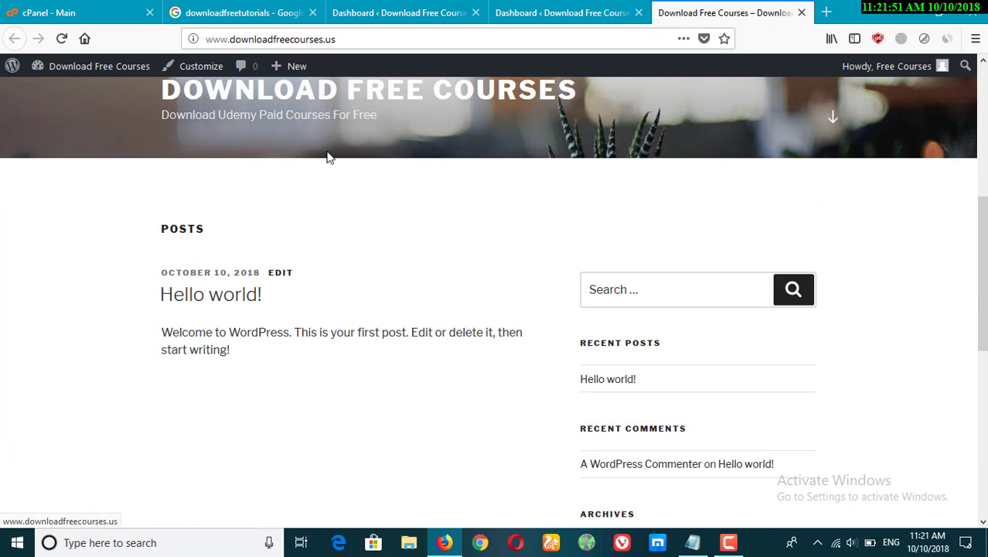
click(323, 93)
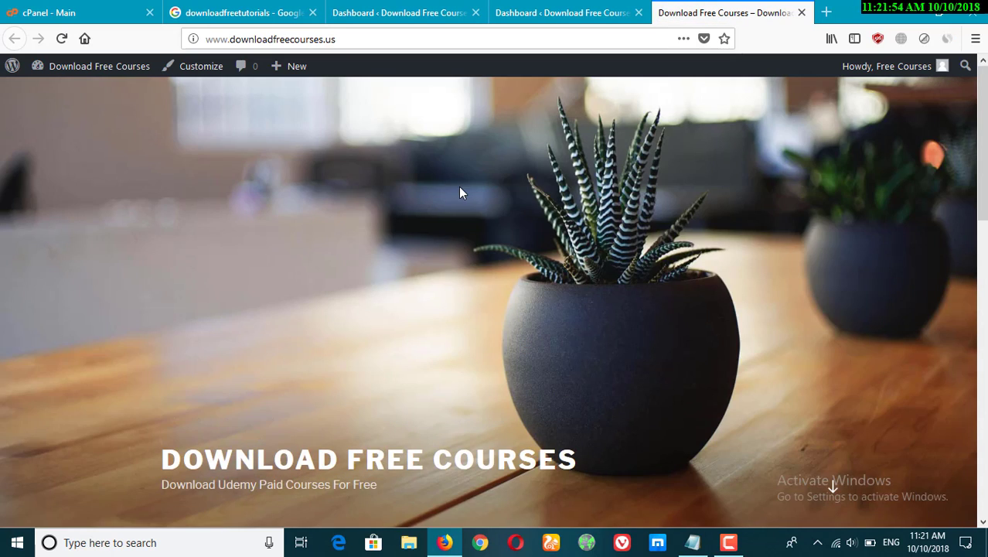
scroll(463, 191, down, 5)
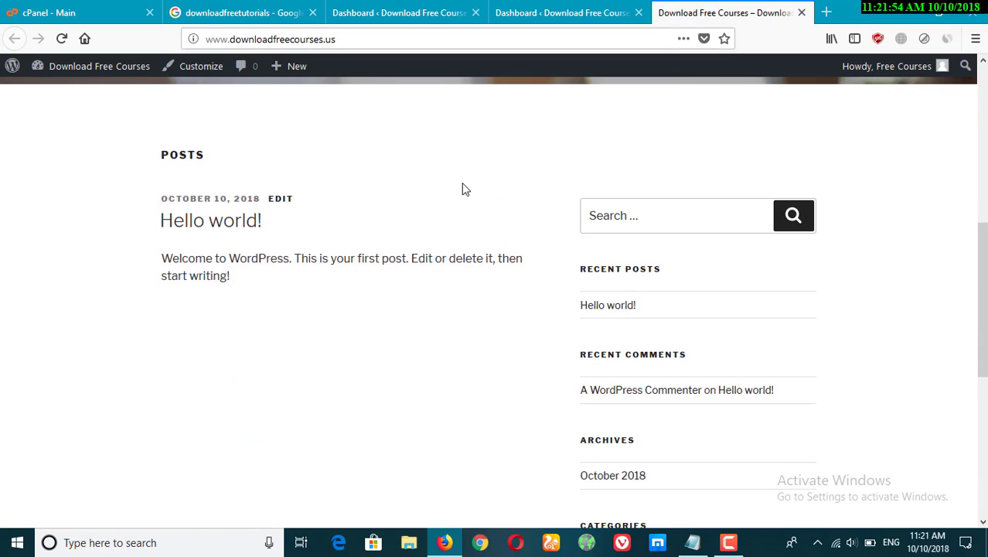
click(802, 13)
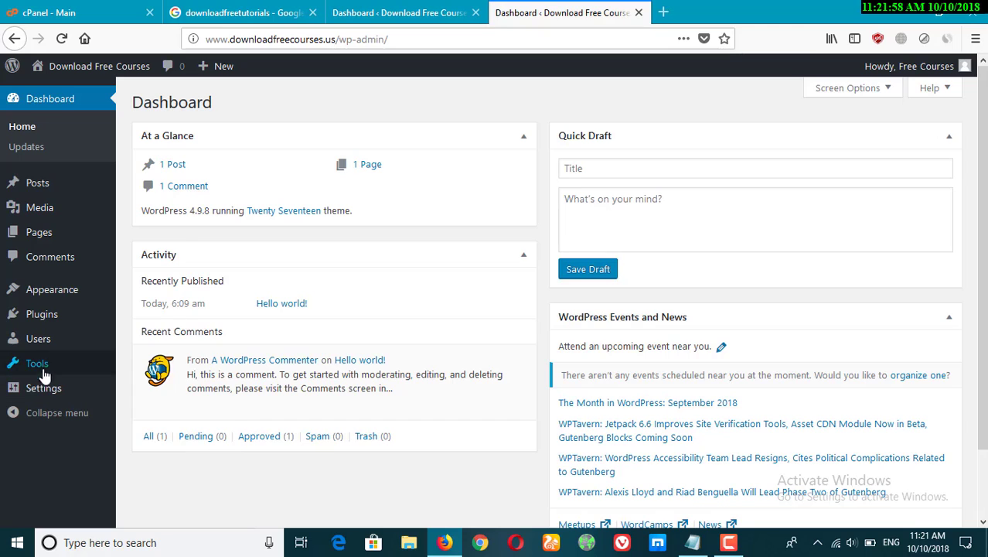
Search the plugin directory for "SEO Yoast", and install and activate the Yoast SEO plugin
mouse_move(49, 319)
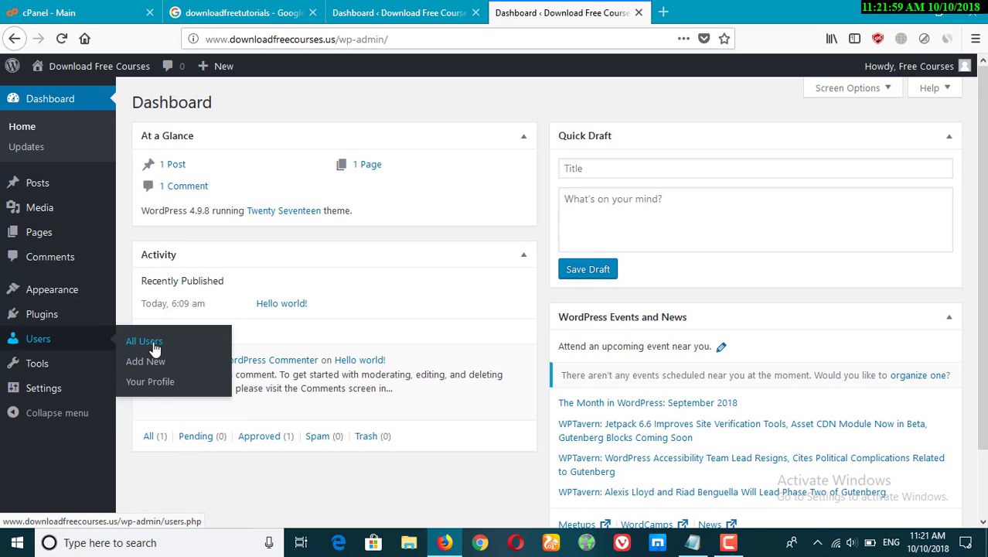
click(144, 338)
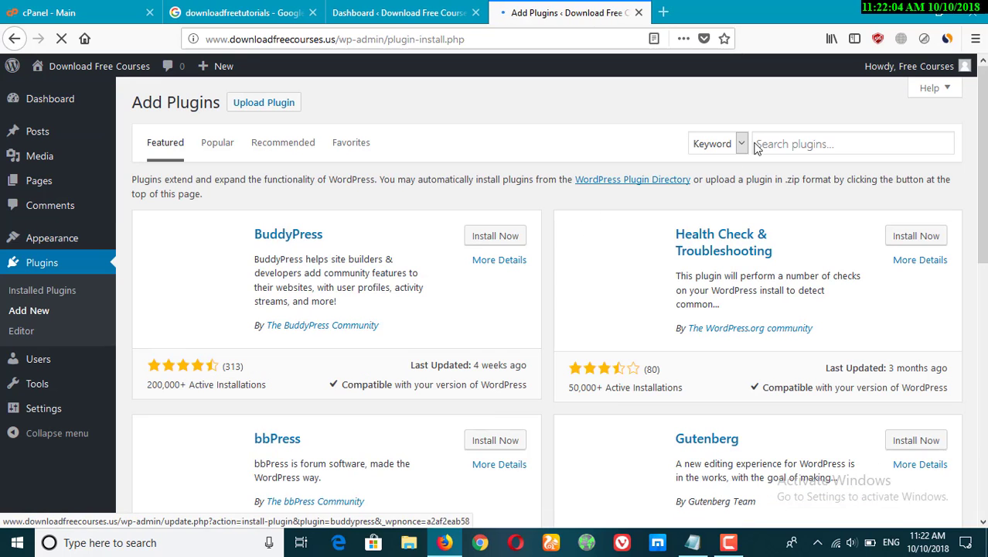
click(792, 139)
text(SEO Yoast)
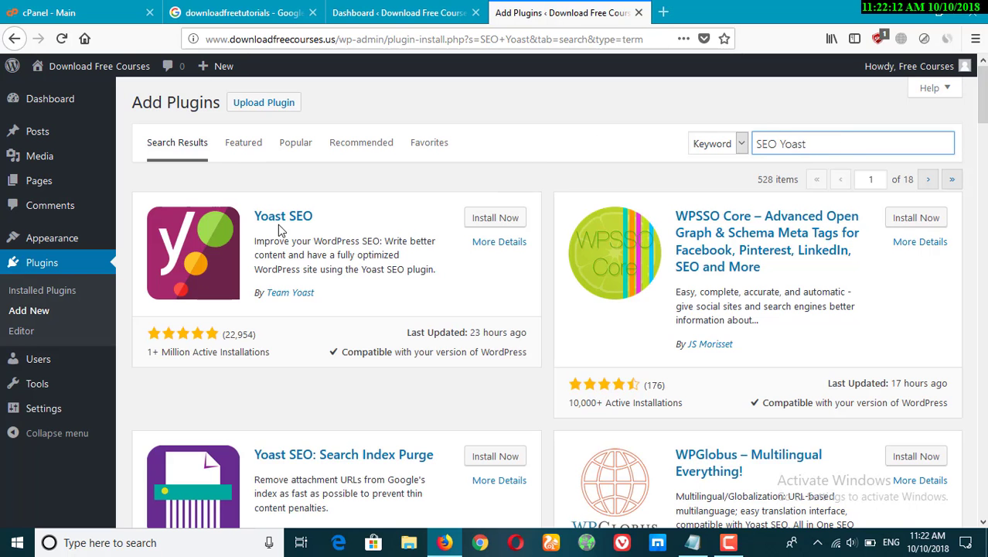
click(498, 222)
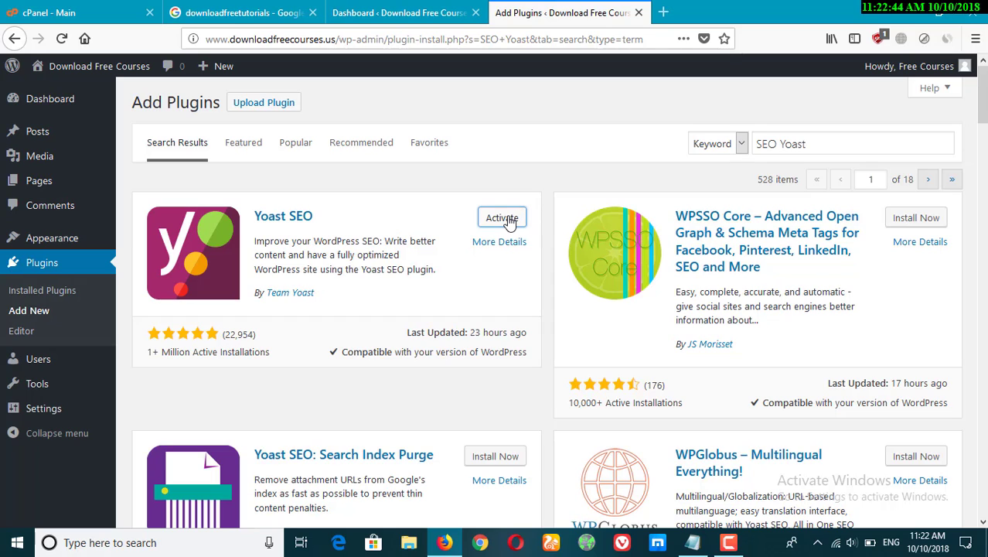
click(510, 222)
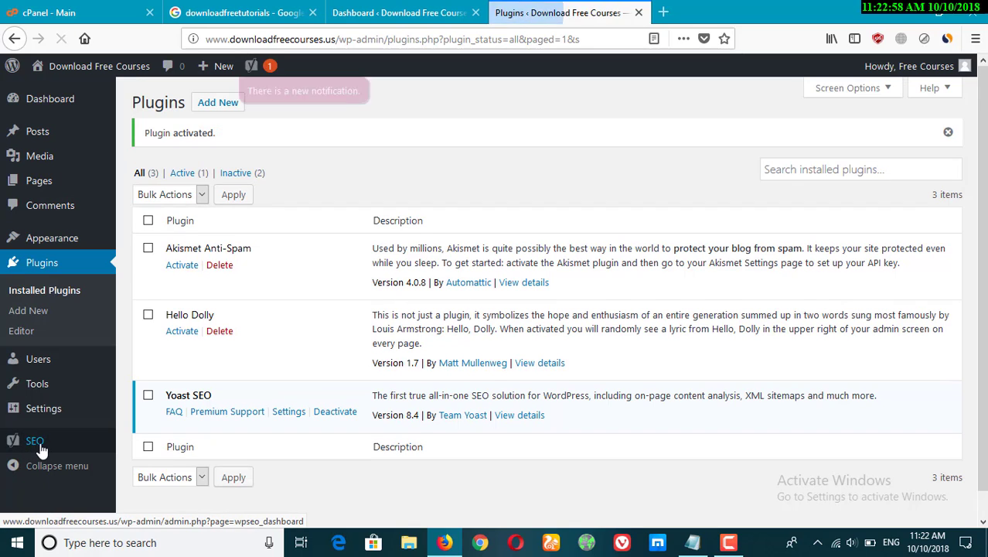
Look over Yoast SEO's General page and open its Search Appearance settings at the Homepage section
click(39, 446)
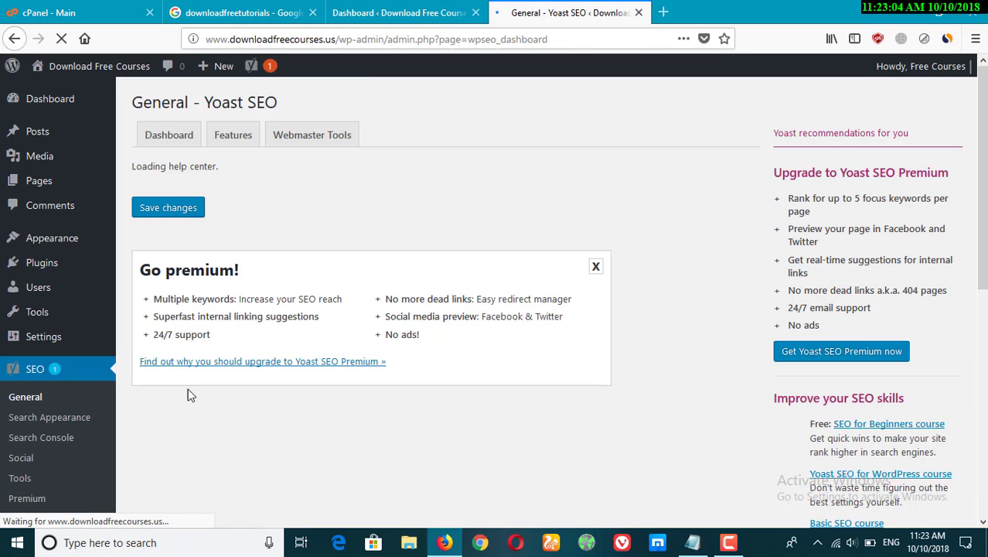
scroll(415, 326, down, 3)
scroll(418, 326, down, 2)
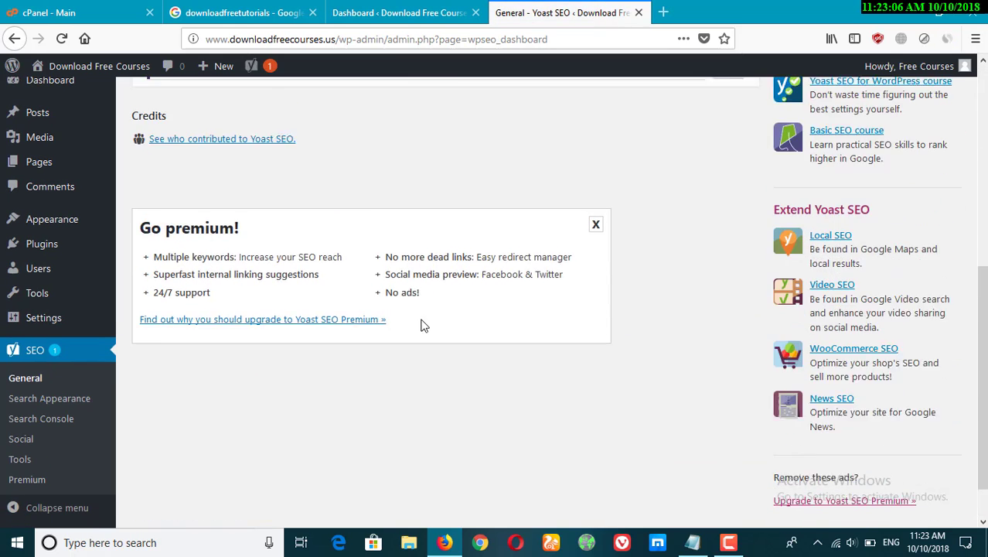
scroll(422, 325, up, 5)
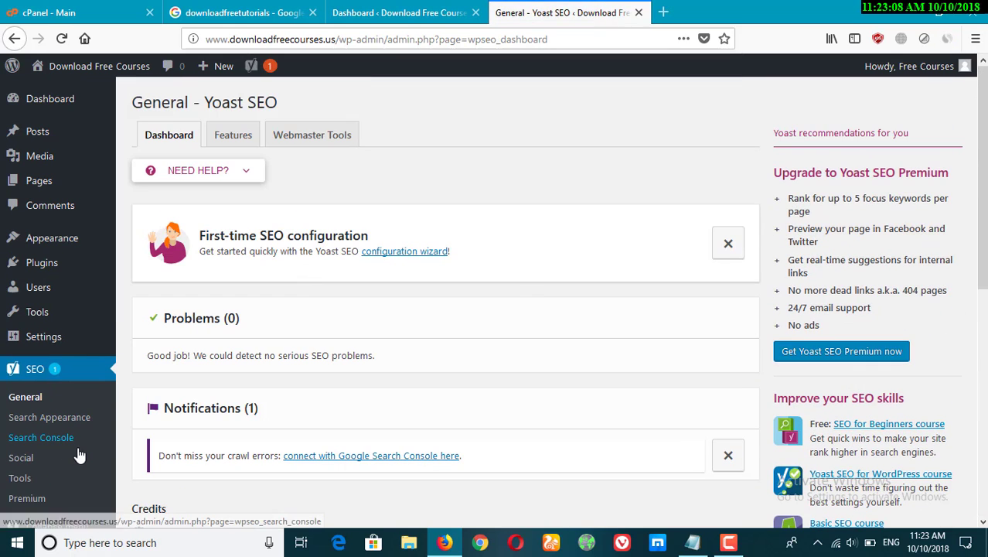
click(35, 417)
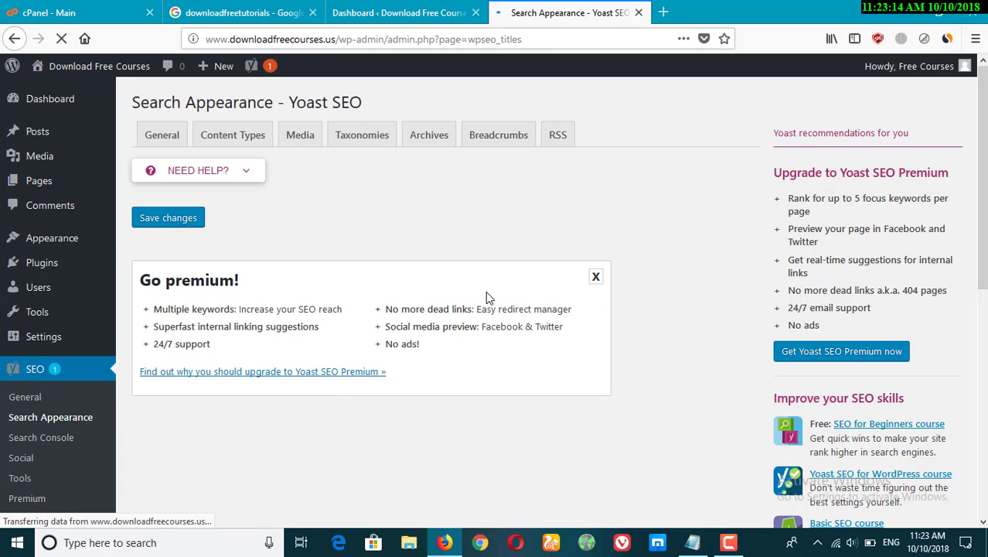
scroll(530, 294, down, 4)
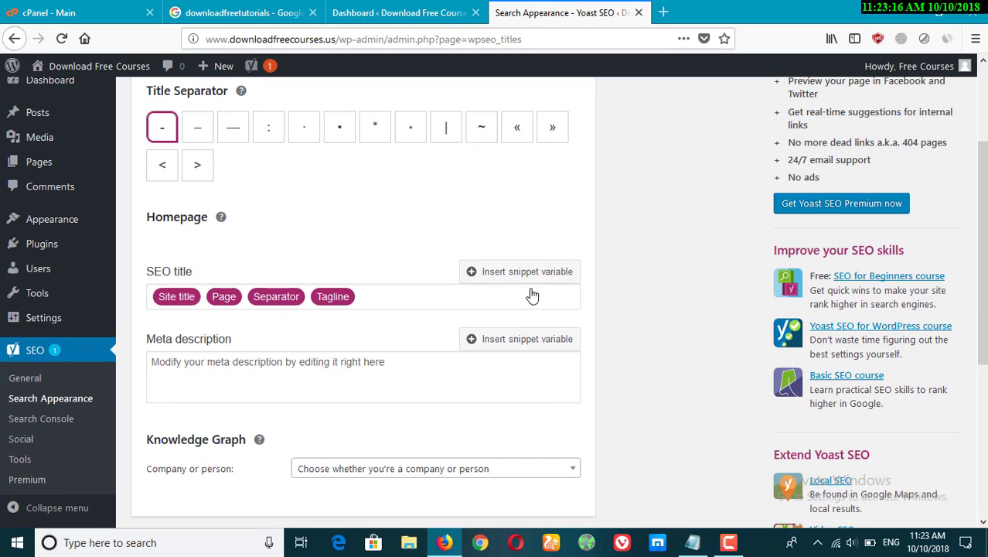
Set the homepage SEO title to "Download Free Courses - Download Udemy Paid Courses For Free", adapting the title of the first Google result
click(239, 13)
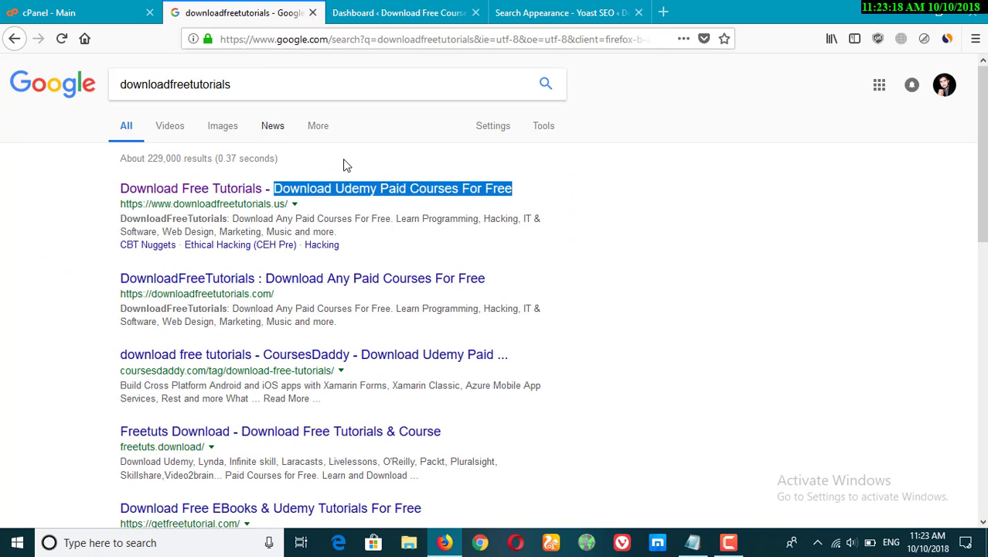
click(526, 189)
drag(521, 190, 124, 195)
key(ctrl+c)
click(562, 12)
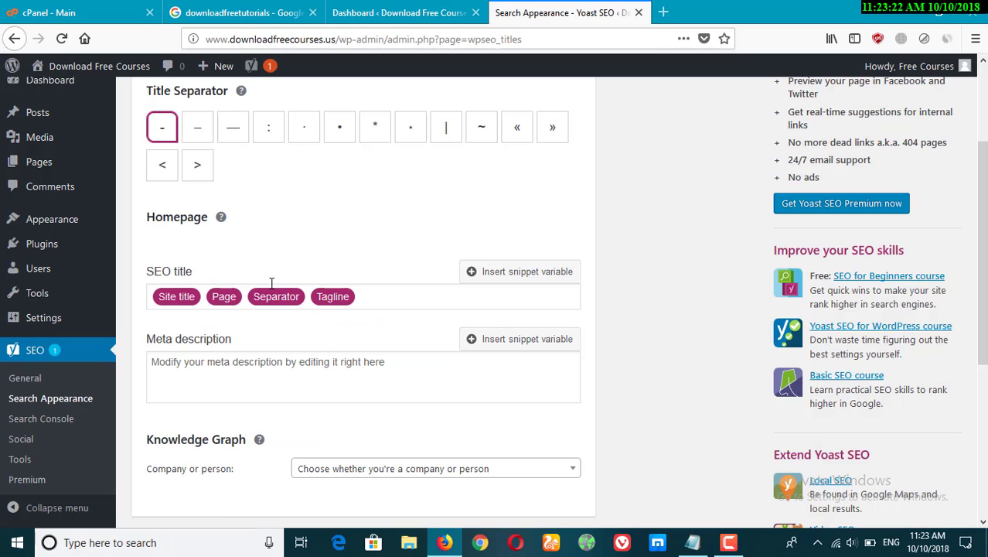
drag(409, 300, 141, 318)
key(ctrl+v)
double_click(243, 294)
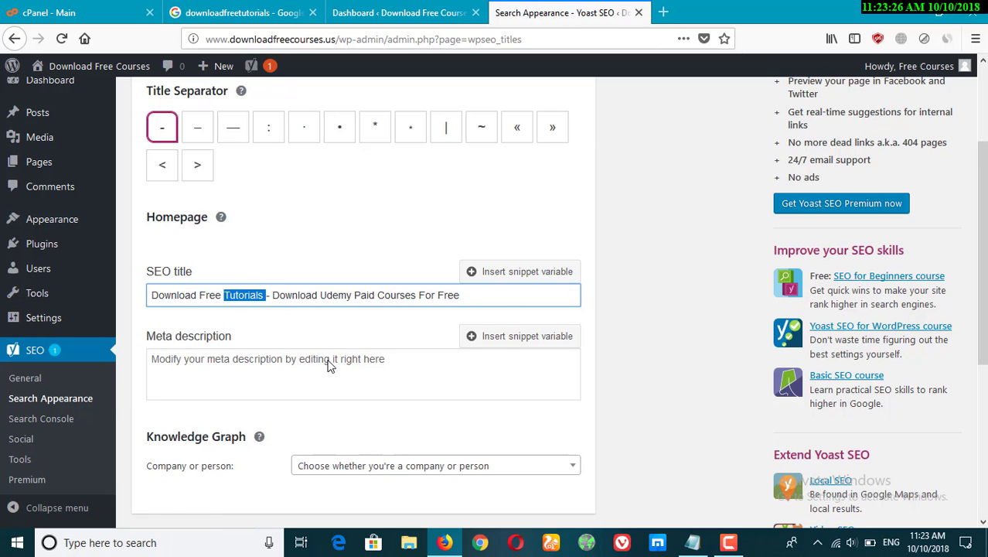
text(Courses)
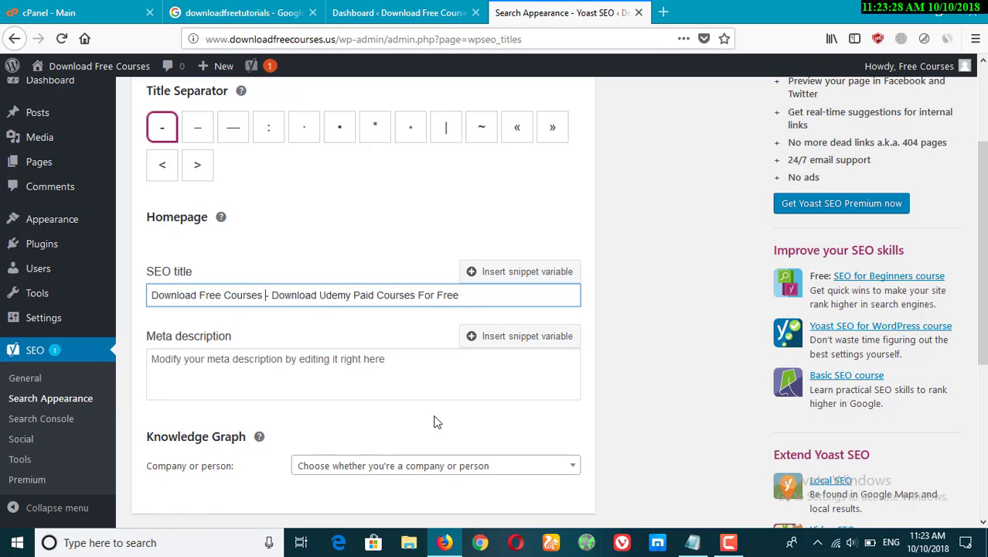
Copy the description of the first Google result into the homepage meta description
key(ctrl+shift+Tab)
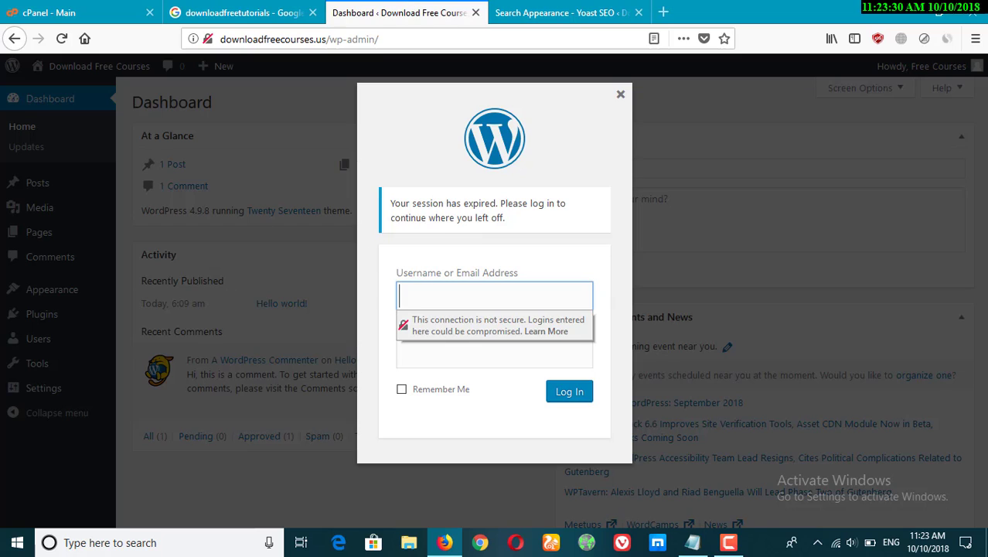
key(ctrl+shift+Tab)
drag(338, 231, 137, 219)
key(ctrl+c)
click(532, 4)
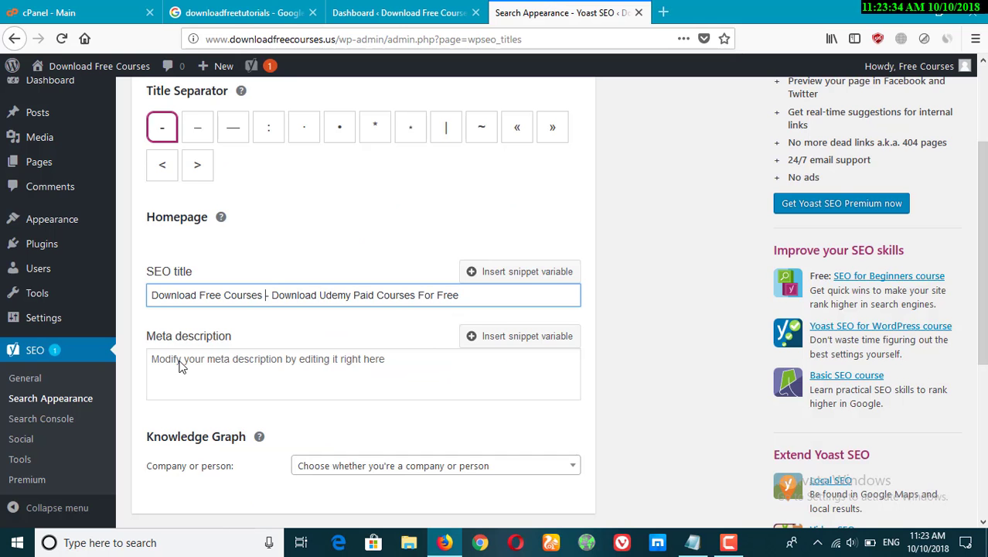
click(235, 377)
key(ctrl+v)
scroll(230, 386, down, 3)
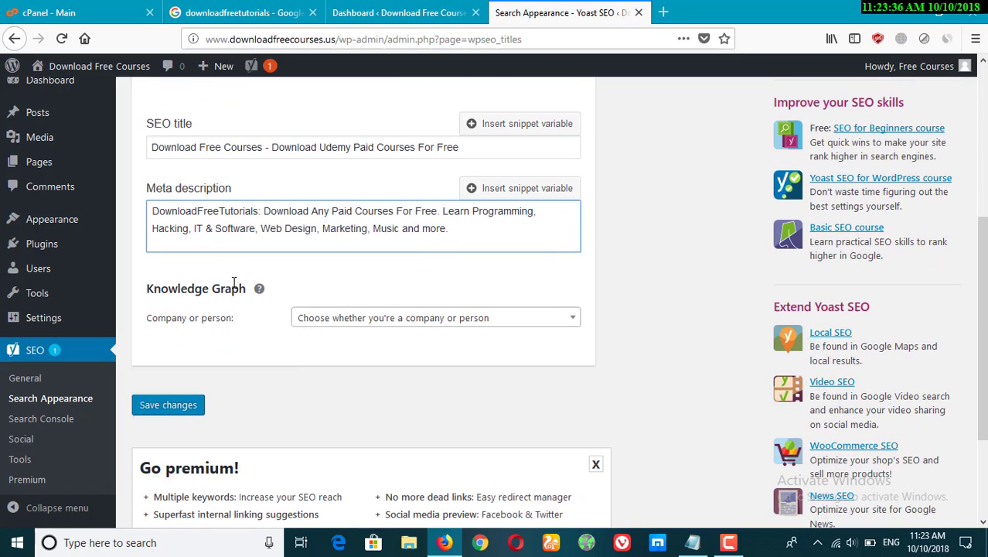
Change "DownloadFreeTutorials" to "DownloadFreeCourses" at the start of the meta description
double_click(239, 213)
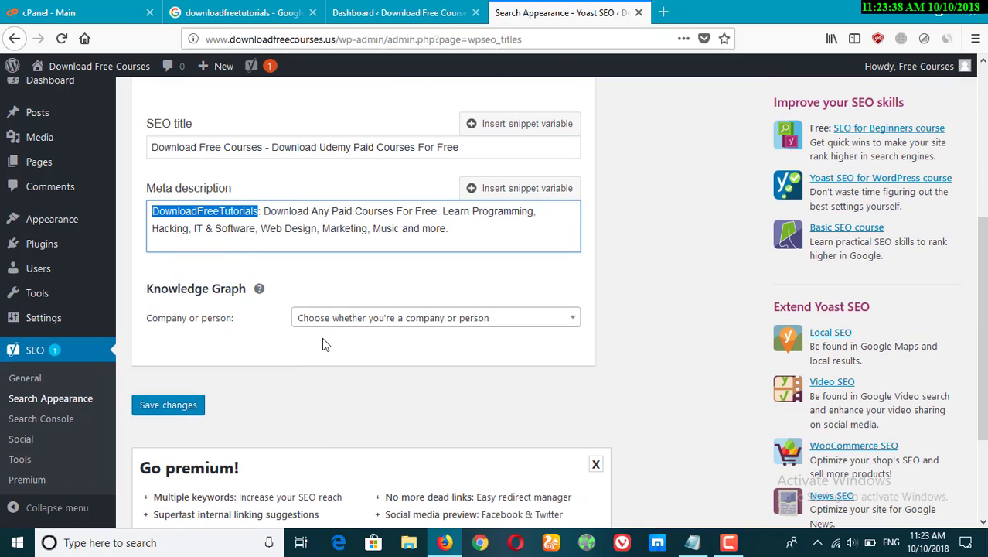
click(246, 211)
drag(221, 213, 263, 215)
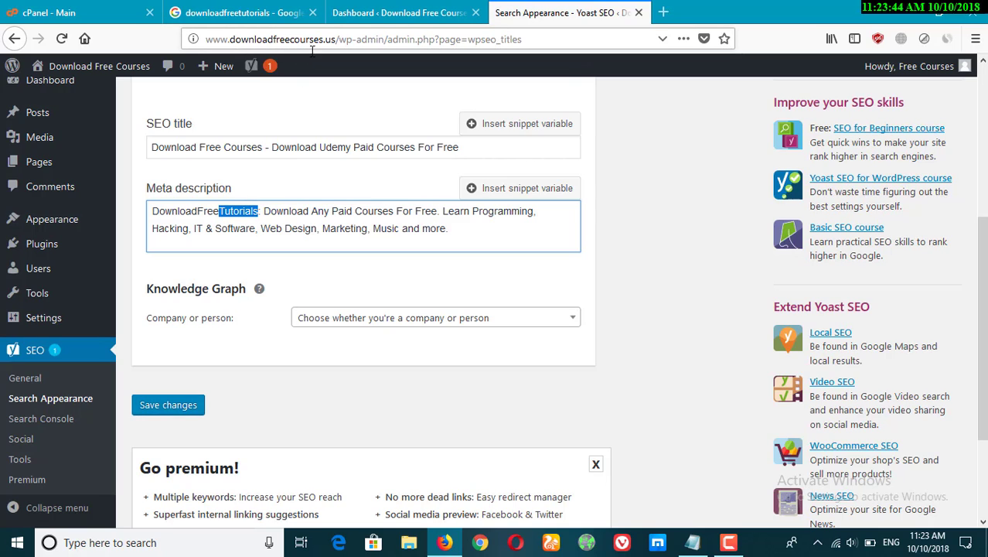
text(C)
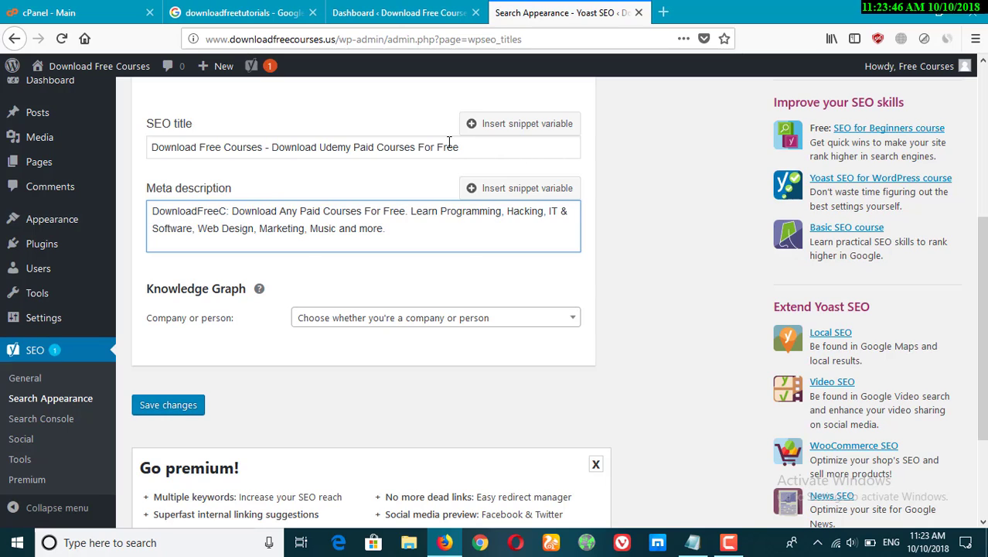
text(ourses)
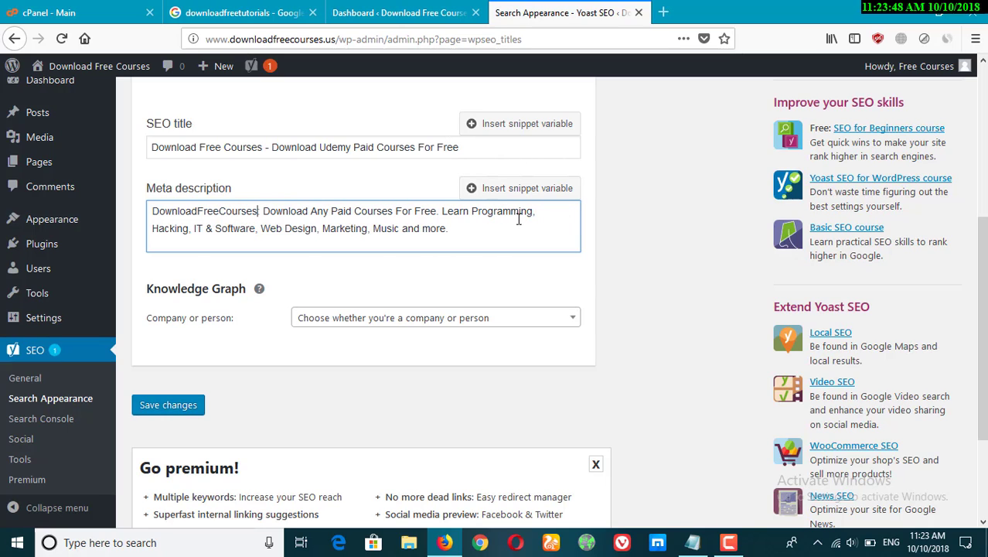
Set the Knowledge Graph to Person with the name "Free Courses", and save the Search Appearance settings
click(361, 324)
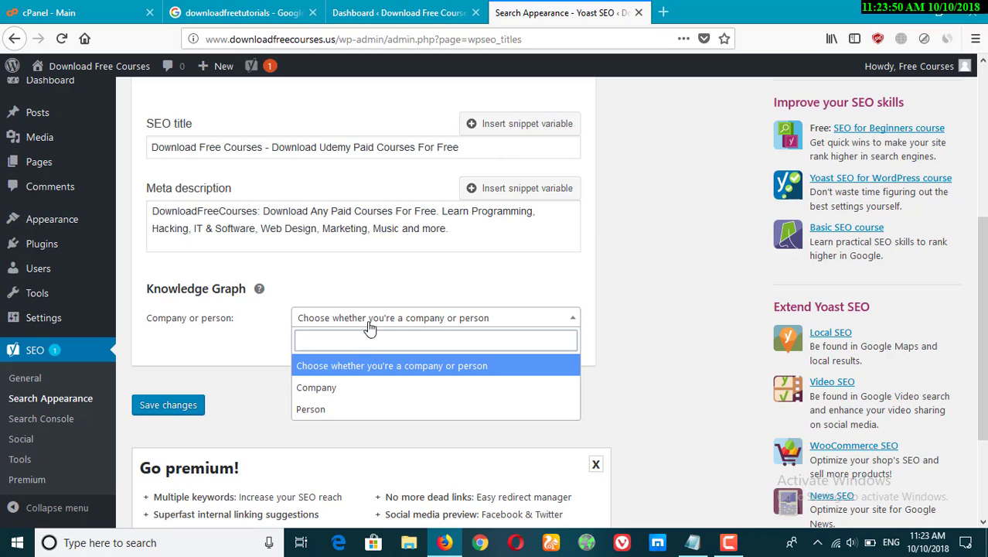
click(329, 410)
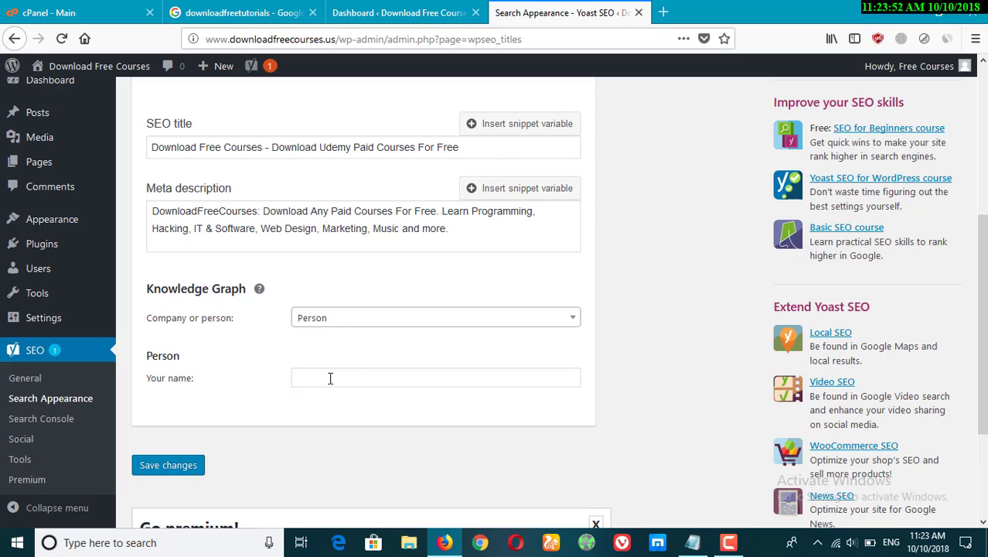
click(330, 378)
text(Free)
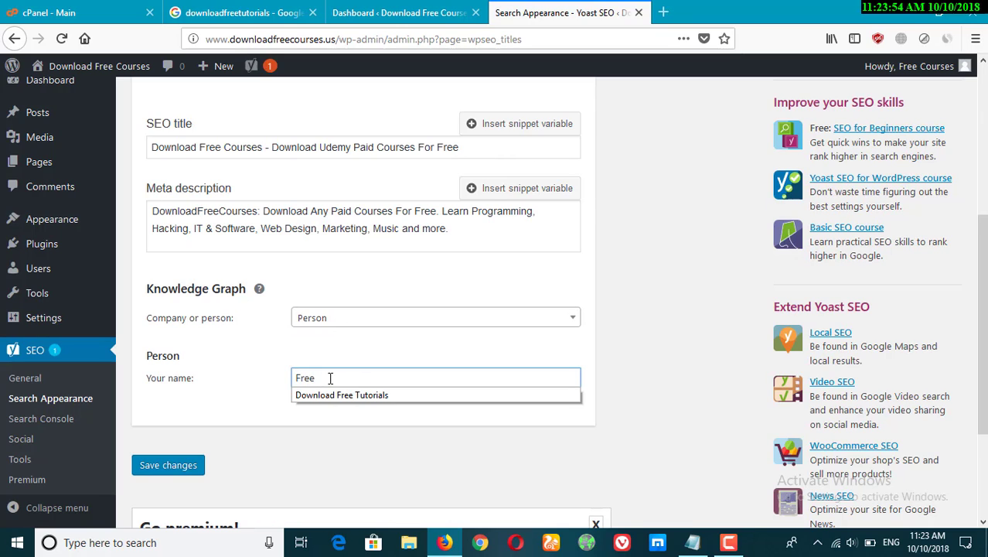
text( Courses)
click(158, 466)
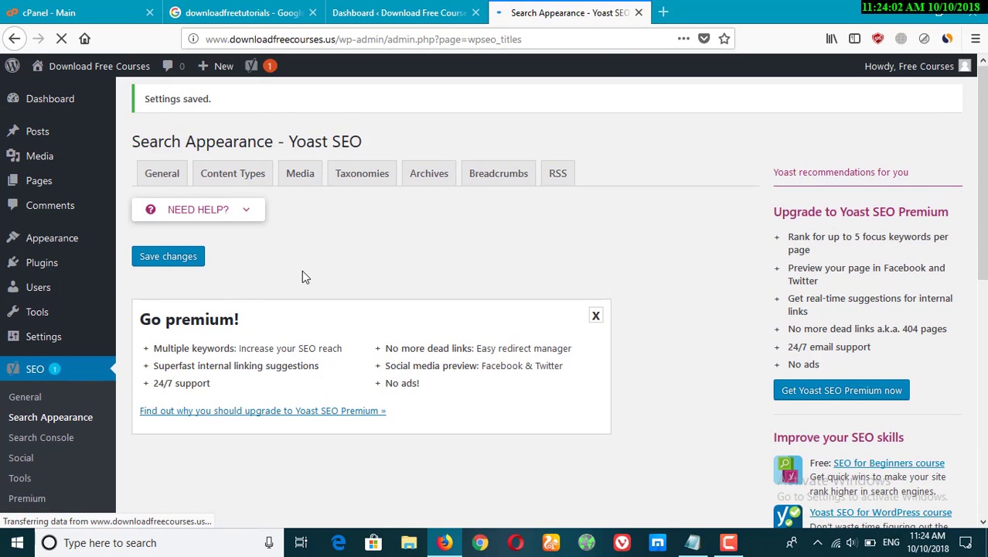
Start a new post and enter the sample text "jdfkldj dkjdjf djkdj fd" in its body to try the default editor
mouse_move(70, 141)
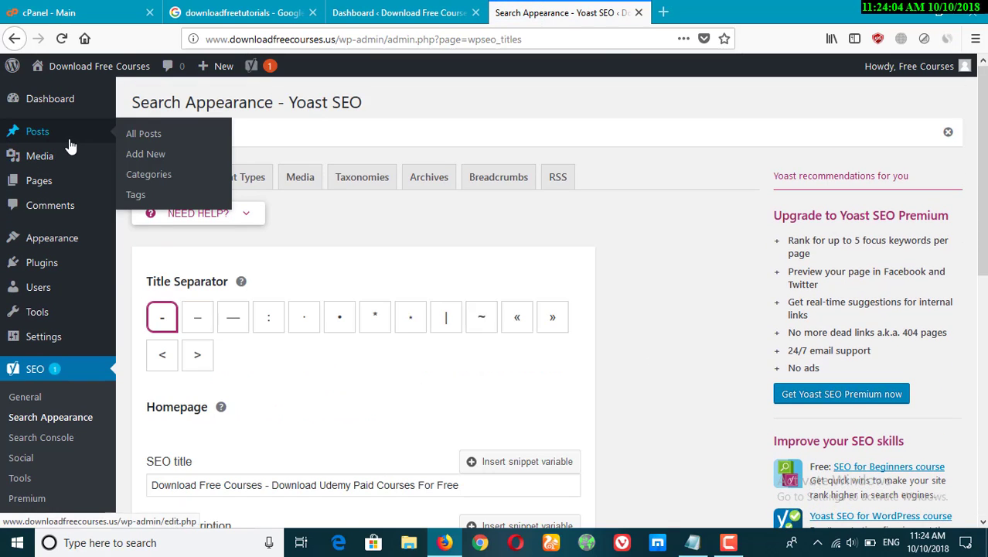
click(155, 154)
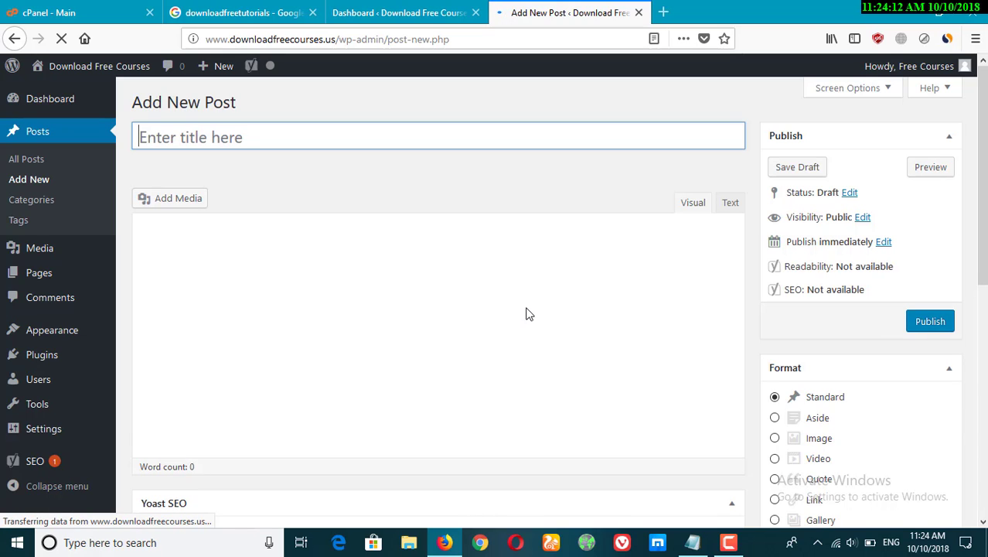
click(300, 313)
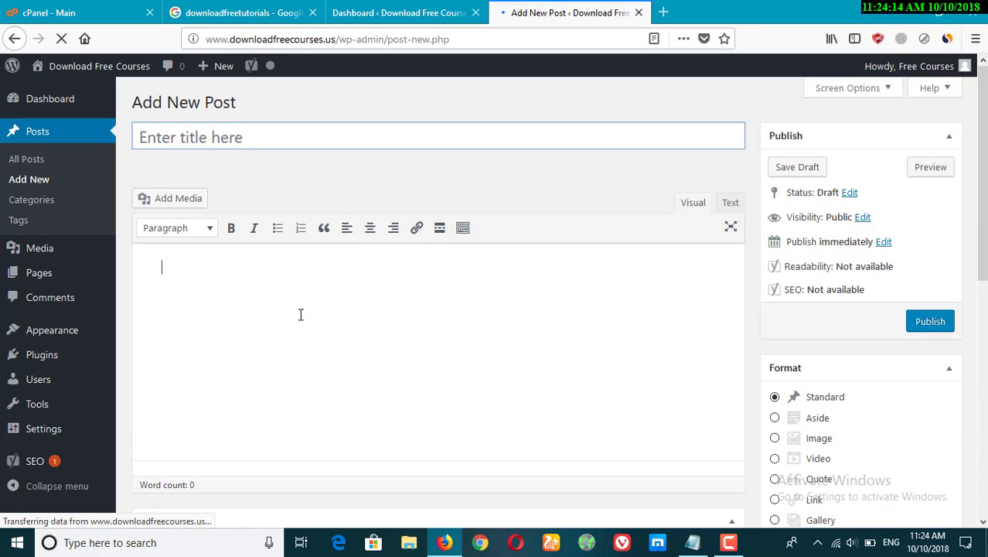
click(184, 231)
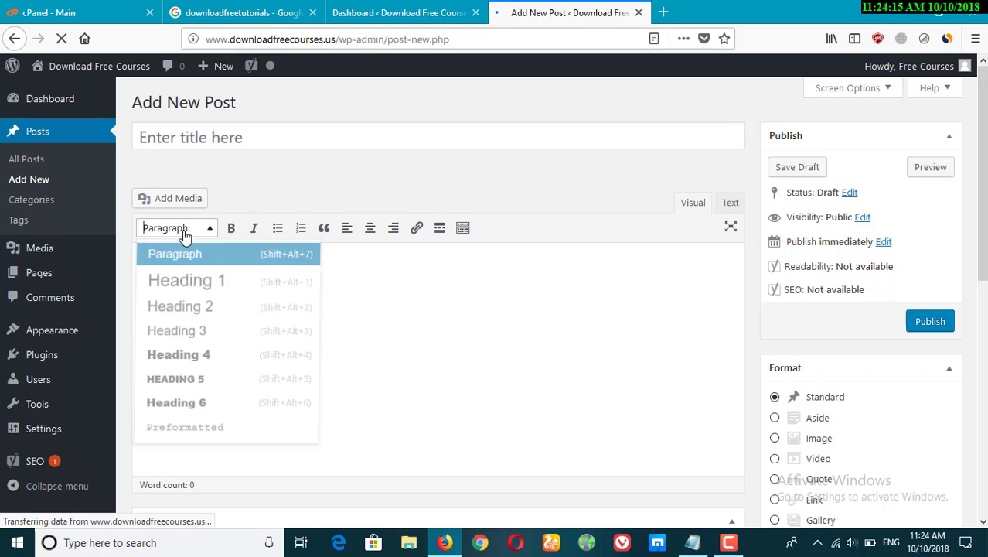
click(596, 374)
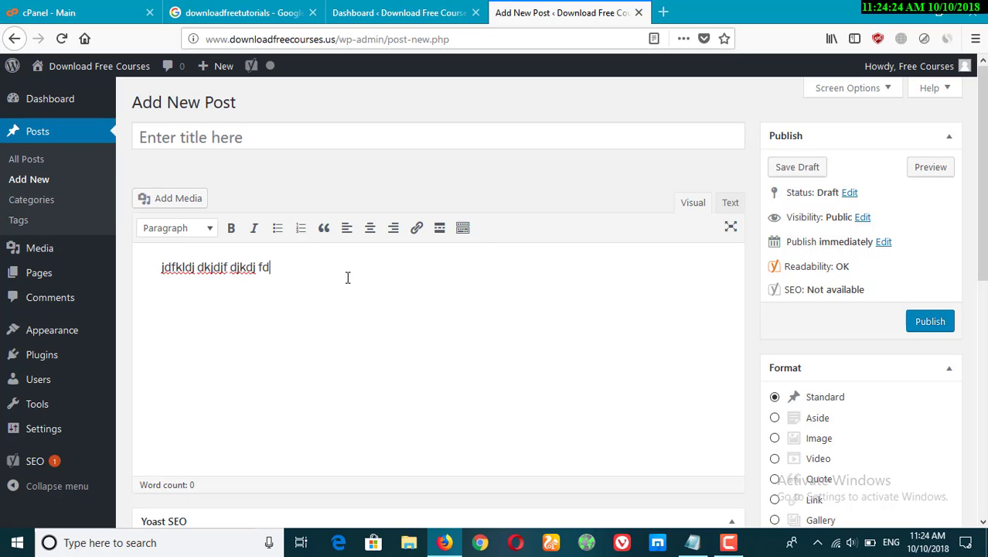
drag(347, 276, 157, 268)
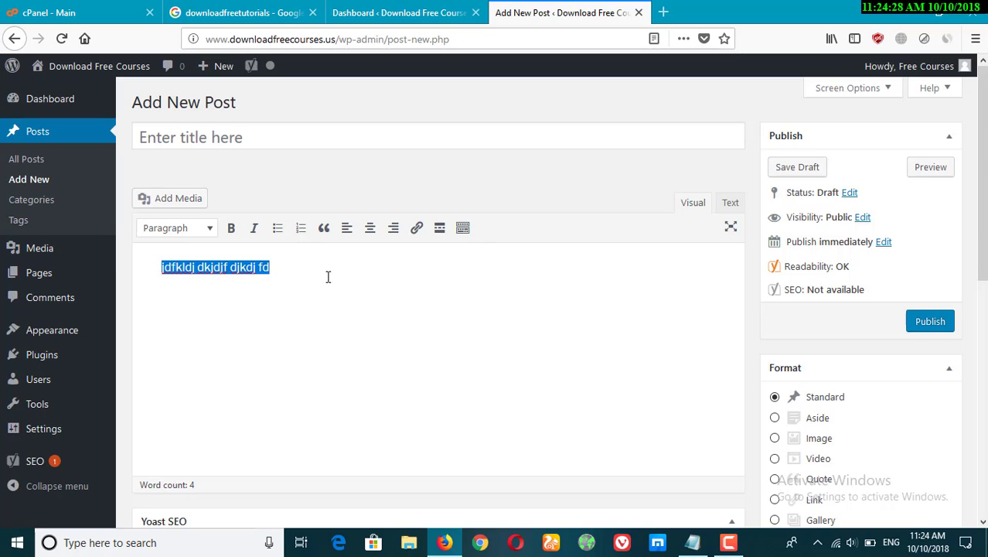
click(330, 276)
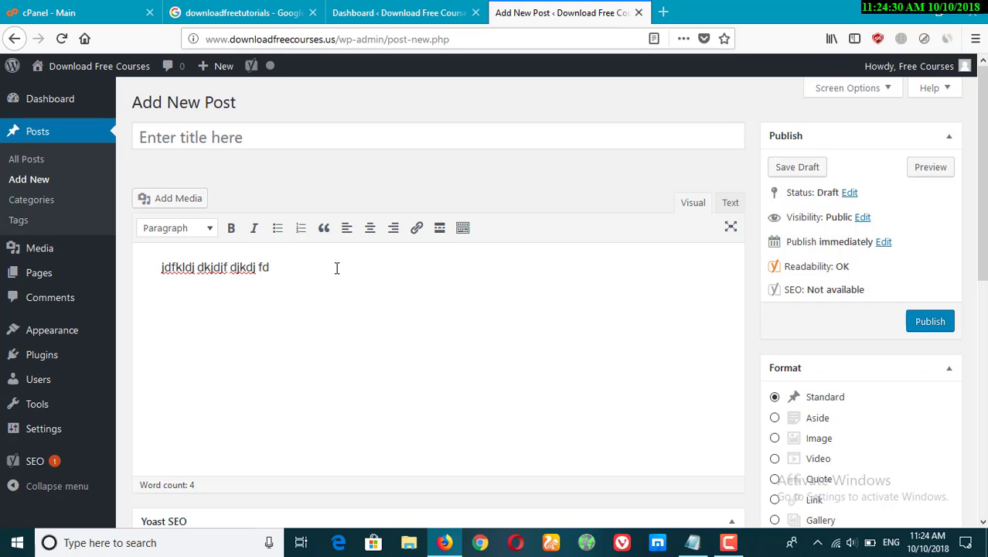
Search for new plugins with "TinyMCE", and install and activate TinyMCE Advanced
mouse_move(17, 359)
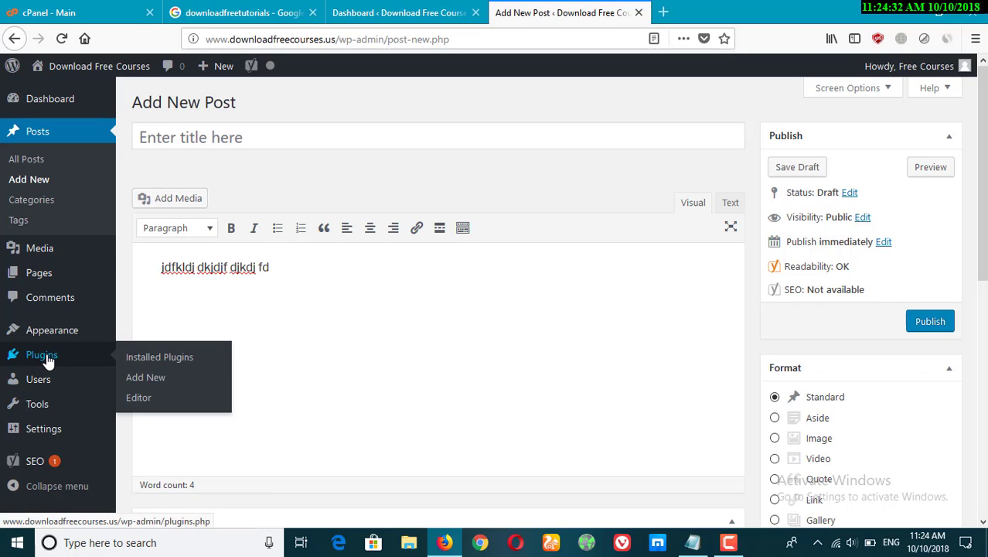
click(146, 378)
click(586, 259)
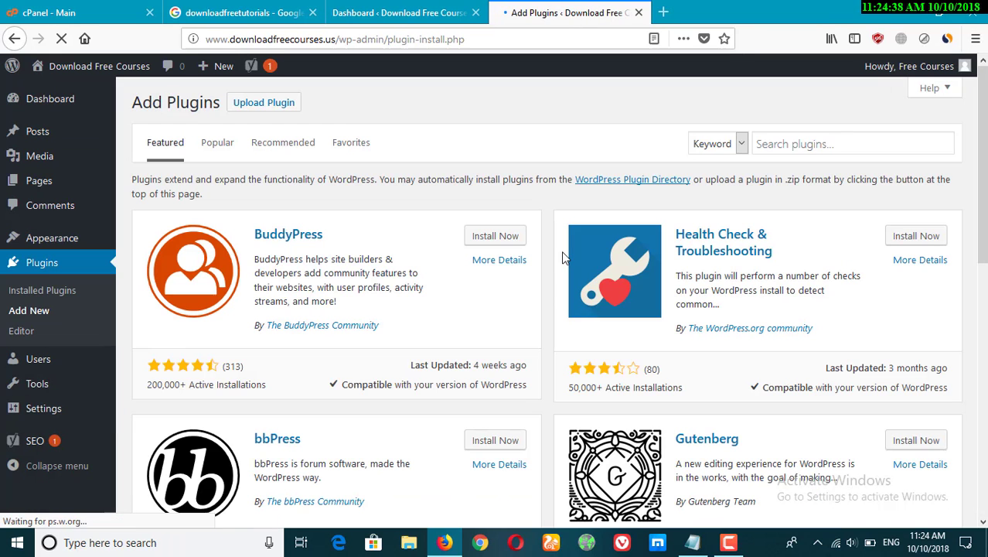
click(814, 147)
text(TinyMCE)
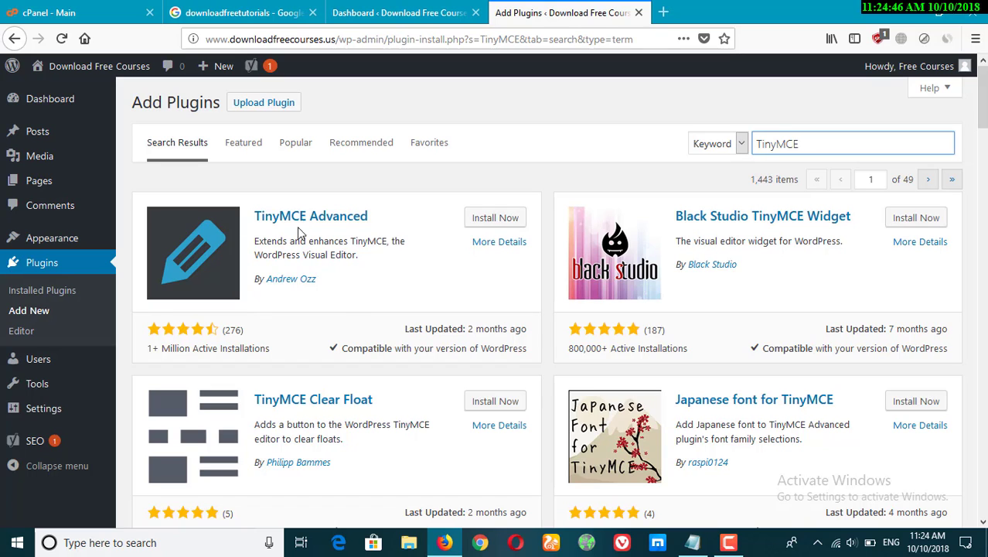
click(499, 218)
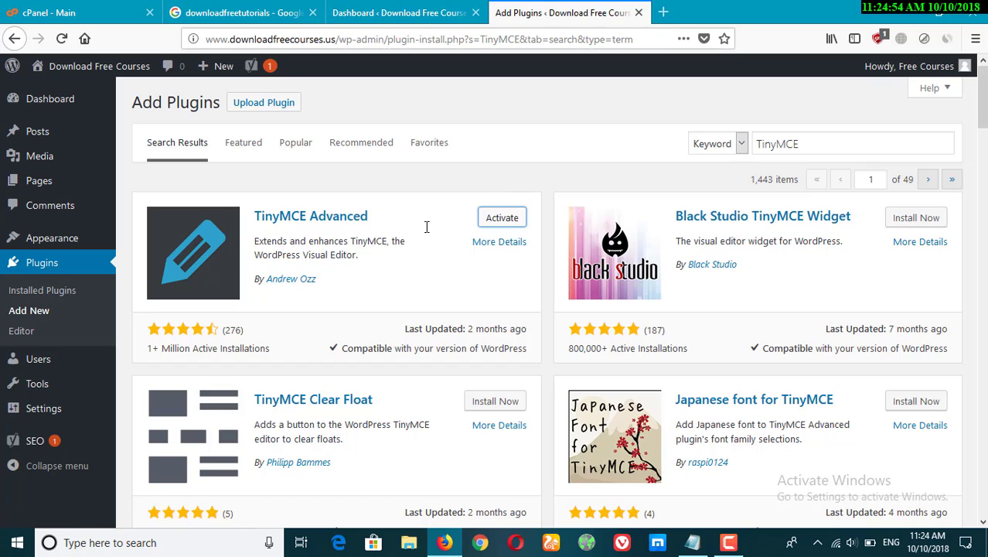
click(500, 217)
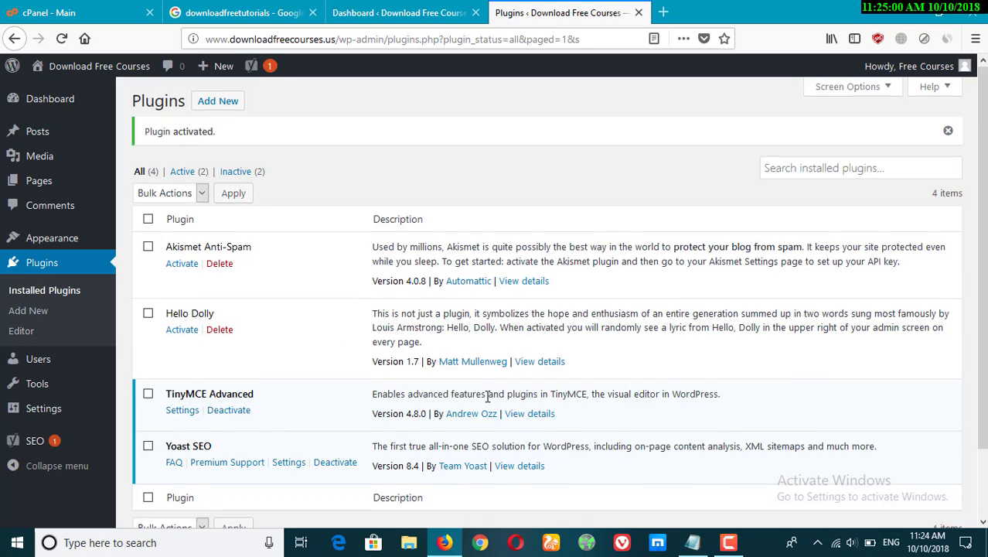
In the TinyMCE Advanced settings, add Code and Show blocks to the first toolbar row, Insert date/time and Copy to the second, and save
scroll(293, 320, down, 2)
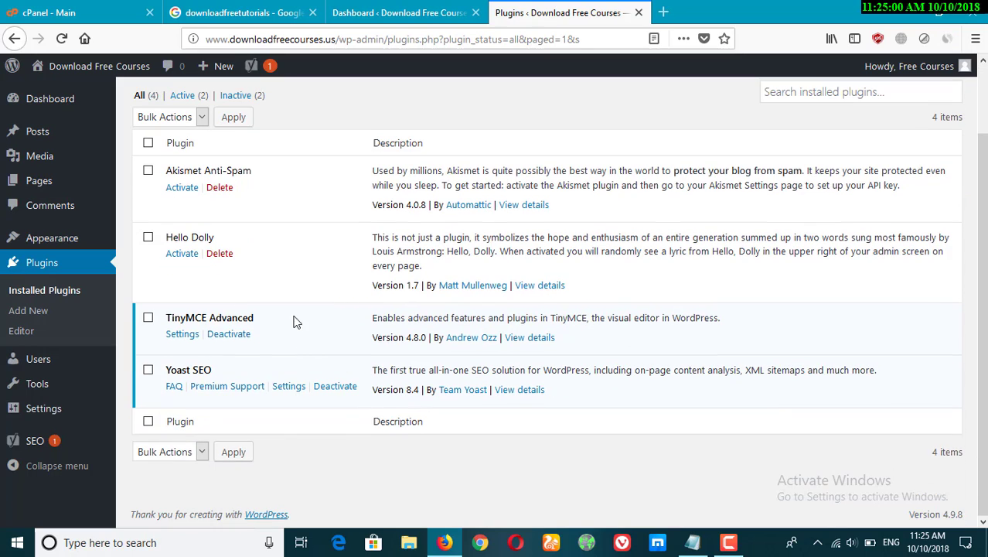
click(181, 338)
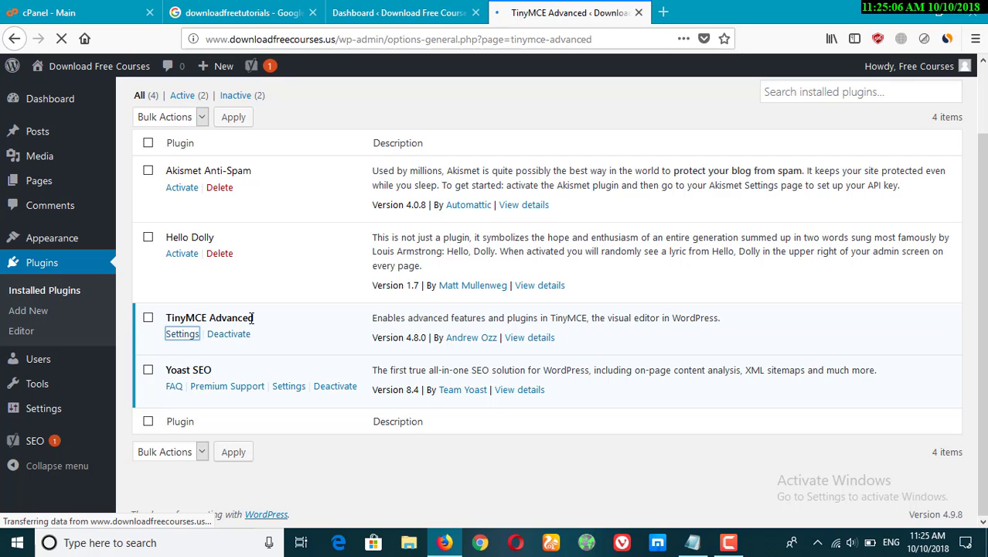
scroll(331, 313, down, 5)
scroll(387, 286, up, 3)
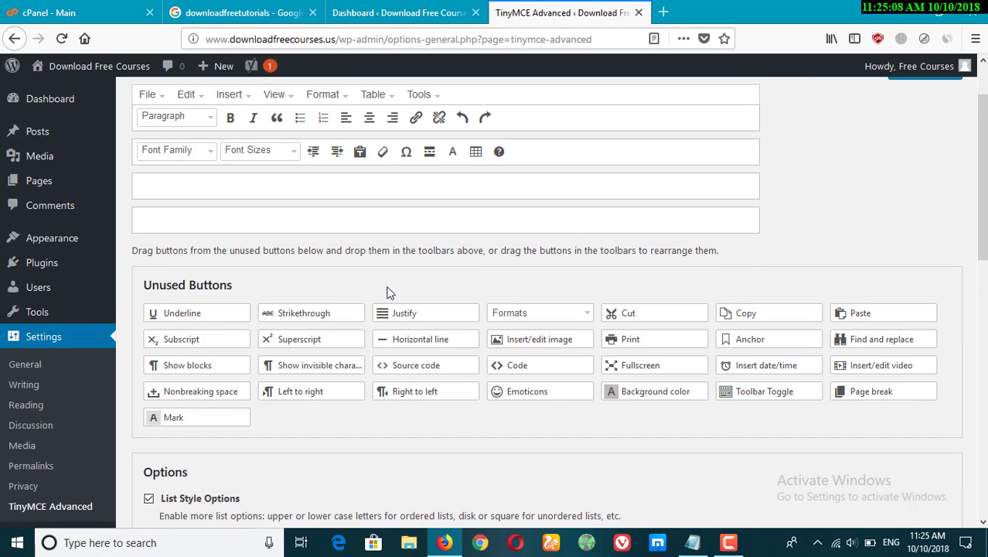
scroll(389, 292, up, 2)
scroll(458, 242, down, 2)
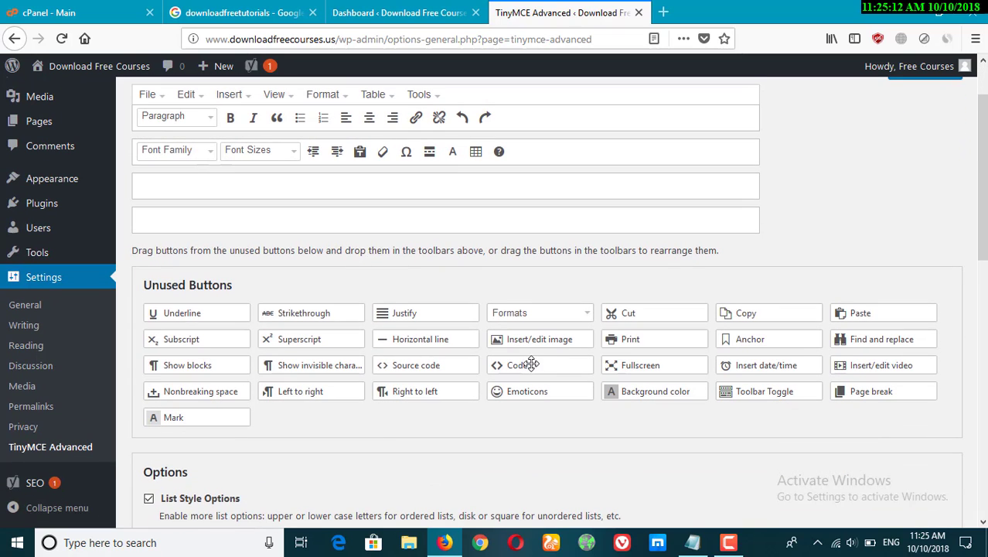
drag(526, 364, 585, 242)
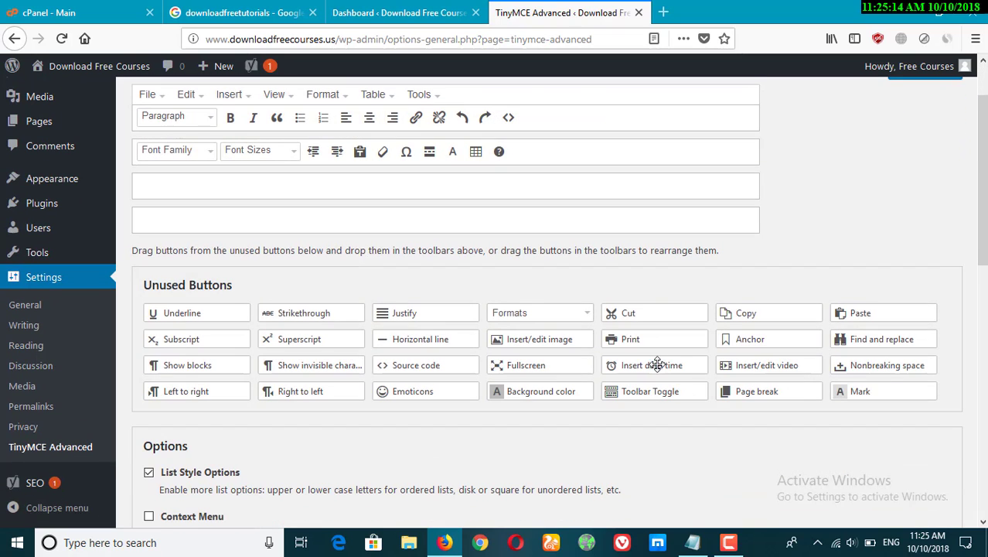
drag(657, 364, 563, 144)
drag(768, 316, 565, 150)
drag(873, 339, 568, 124)
scroll(580, 220, down, 10)
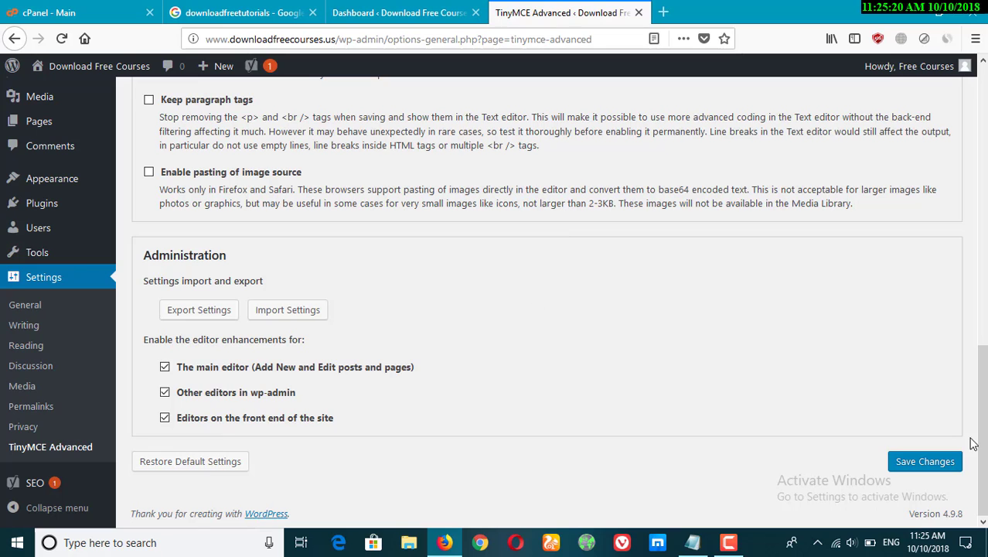
click(942, 462)
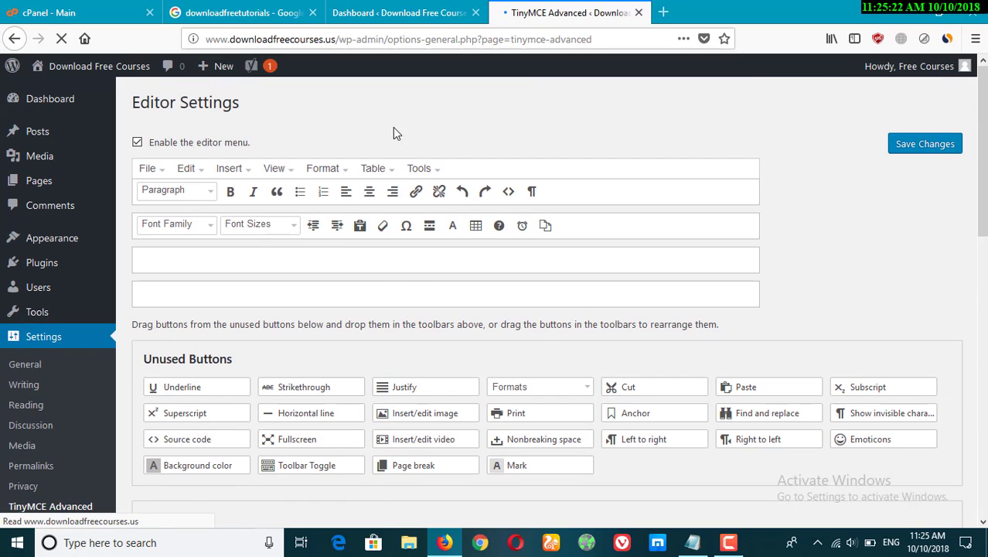
Edit the "Hello world!" post and add the line "This is what TINYMCE does in the post" below its existing text
mouse_move(84, 145)
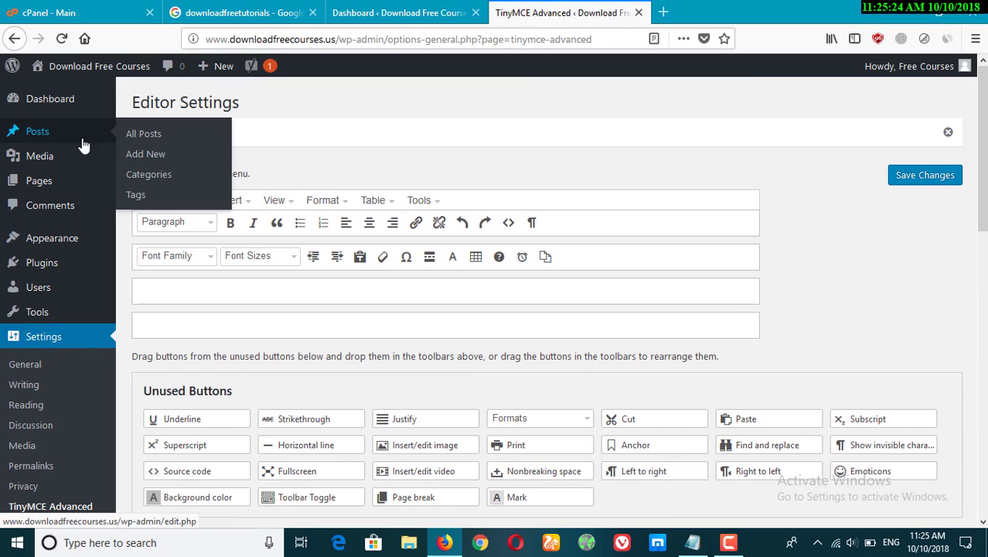
click(139, 138)
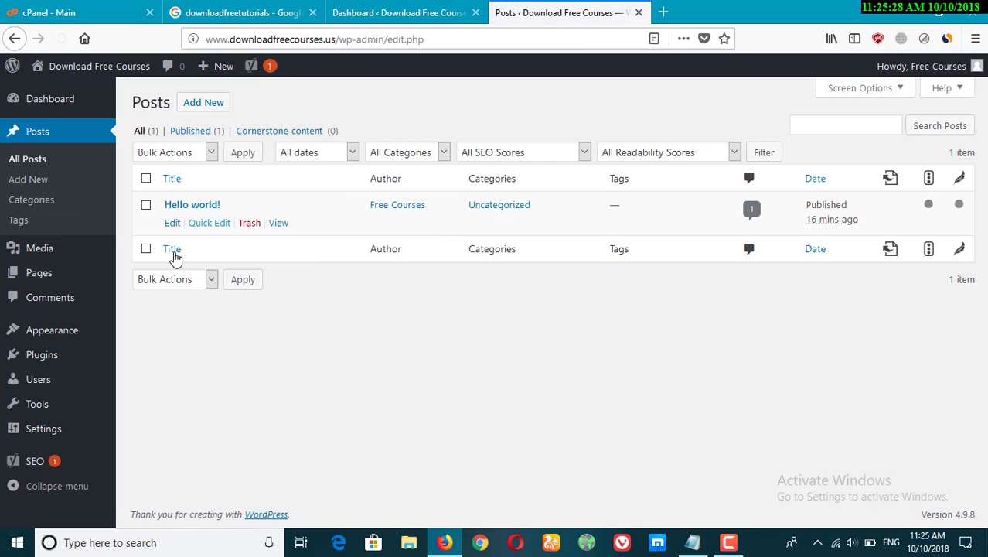
click(173, 225)
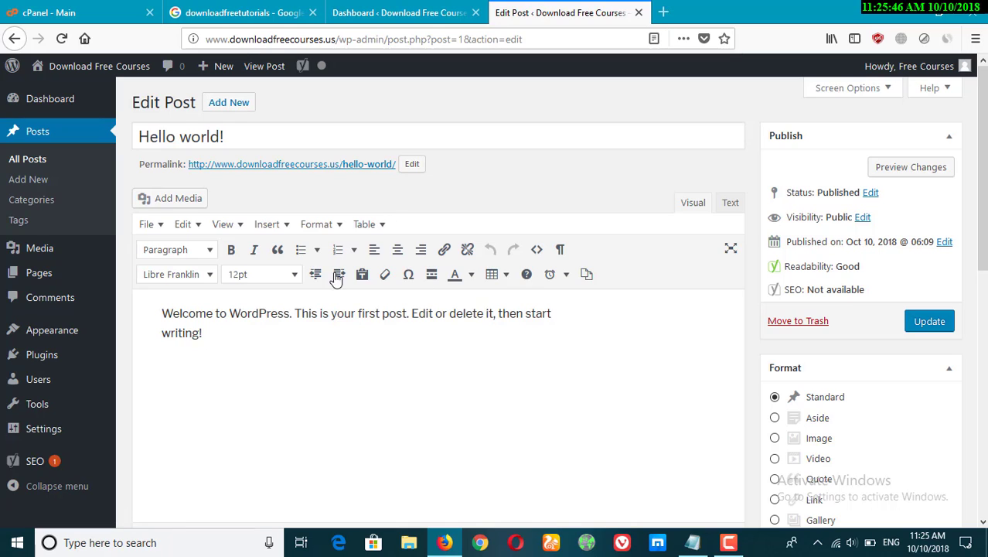
key(Return)
key(Return)
text(This is what T)
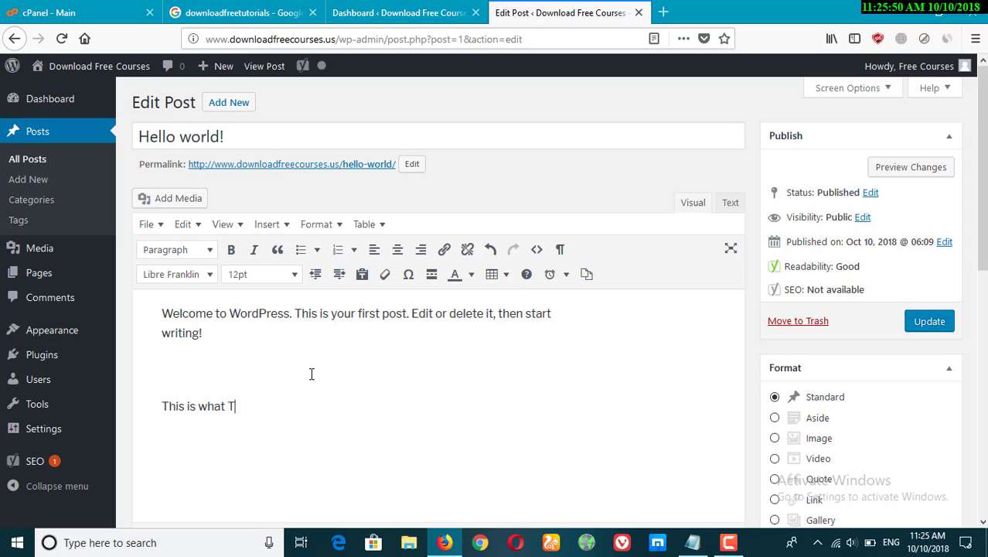
text(INYMCE d)
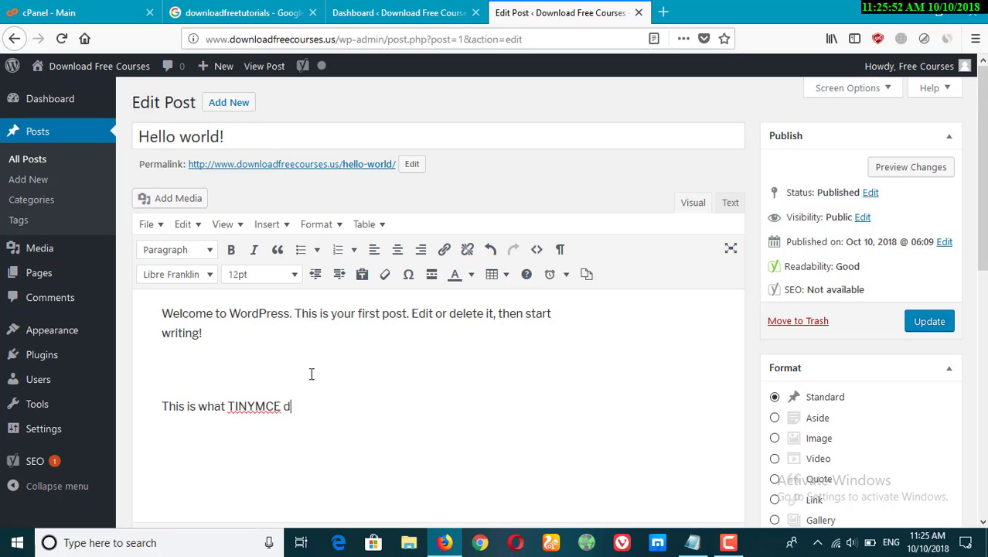
text(oes in the post)
Format all of the post's body text in Arial at 14pt, and update the post
key(ctrl+a)
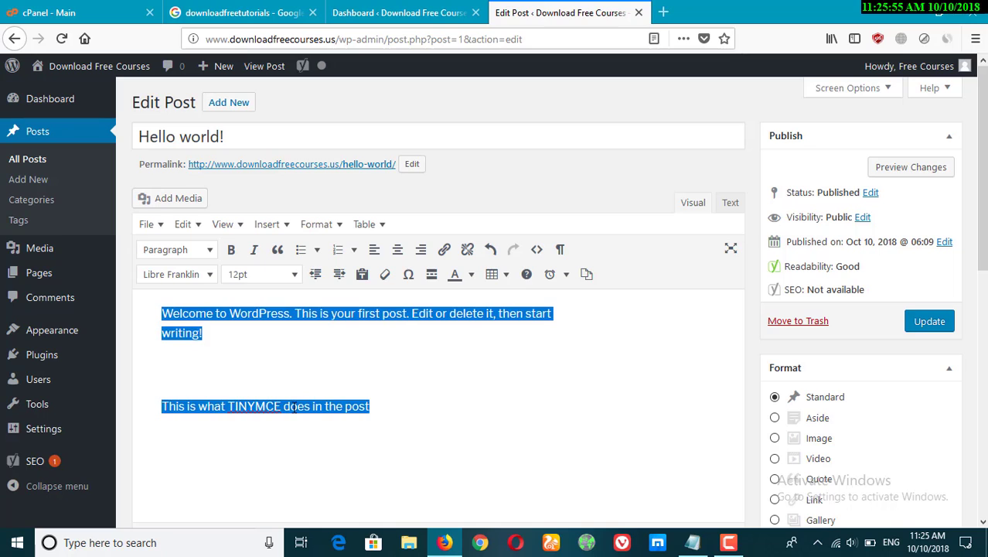
click(193, 277)
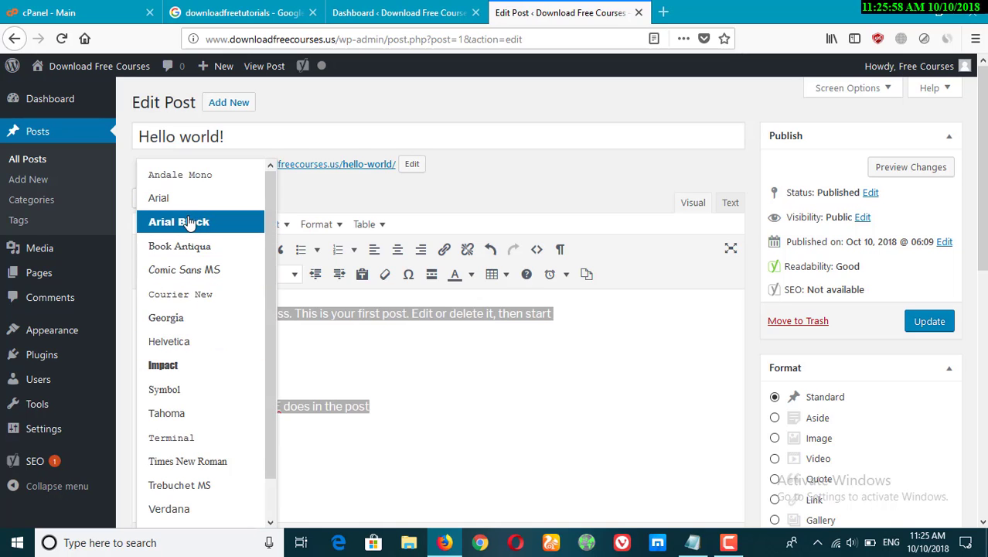
click(194, 222)
click(182, 275)
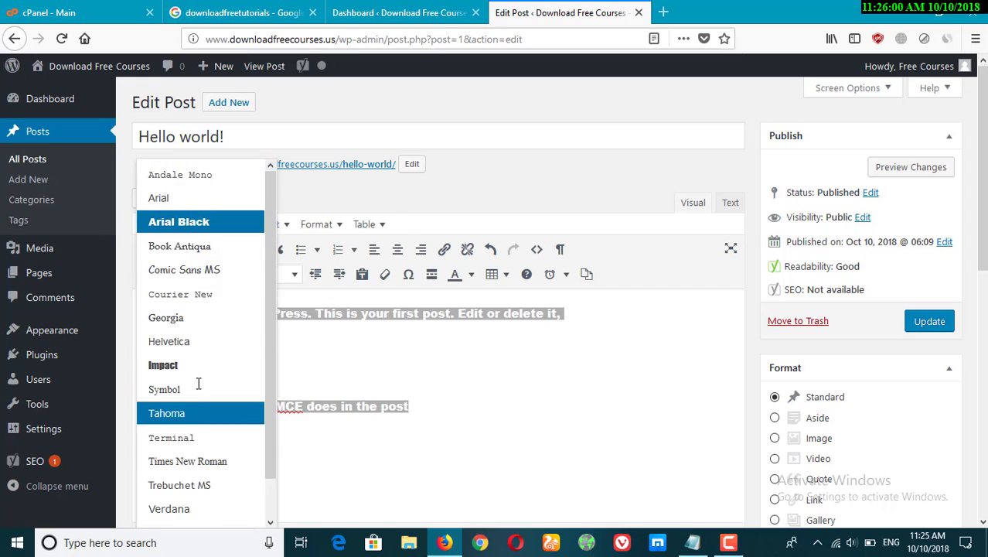
click(199, 412)
click(170, 276)
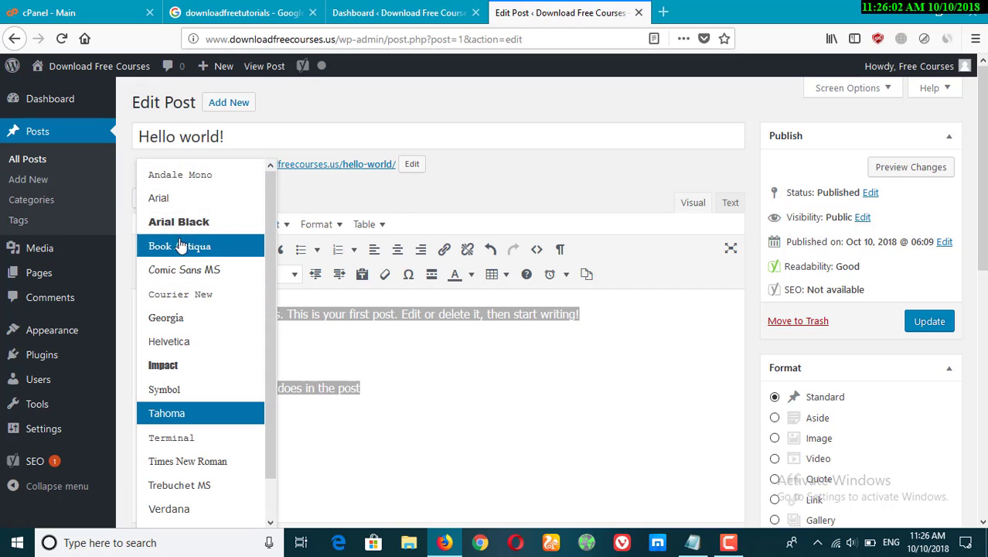
click(182, 198)
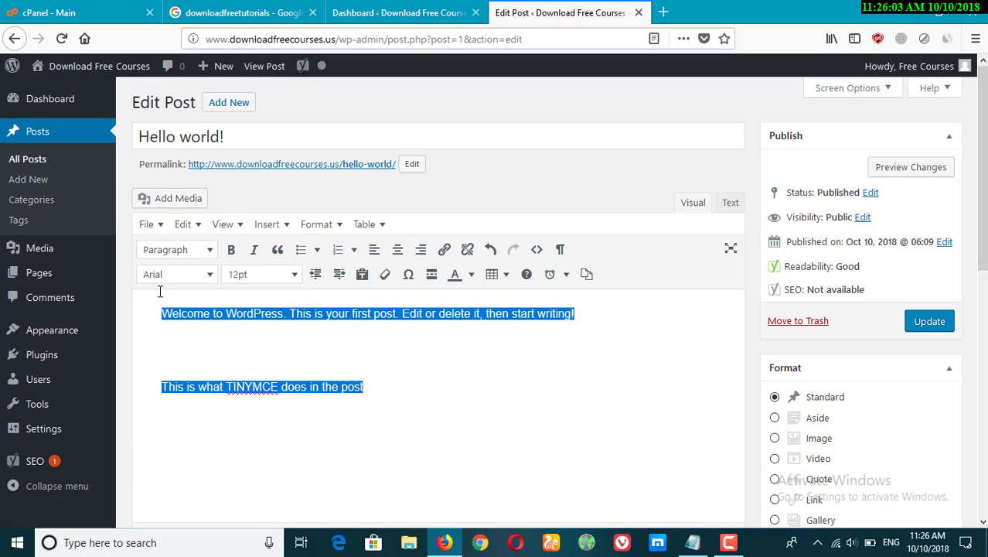
click(264, 275)
click(264, 371)
click(458, 430)
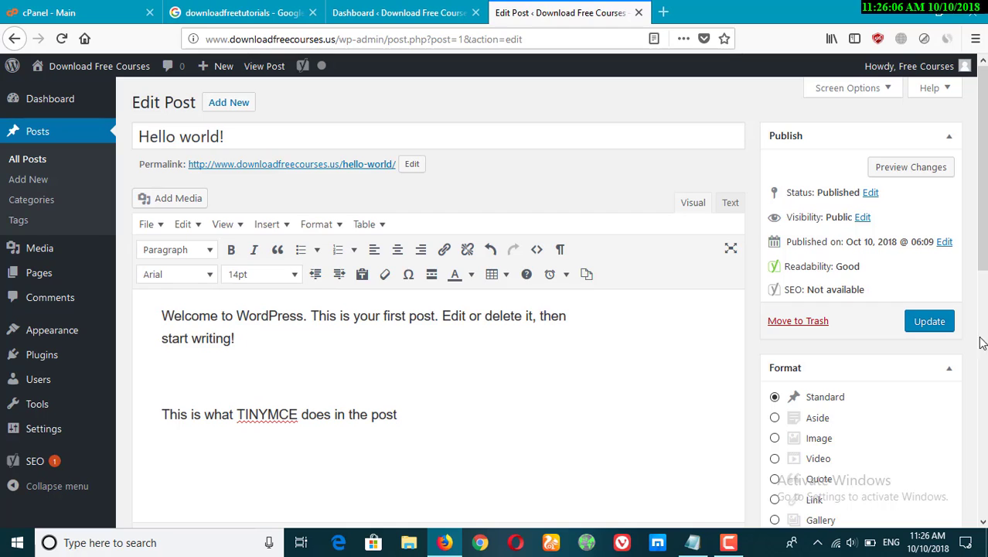
click(912, 323)
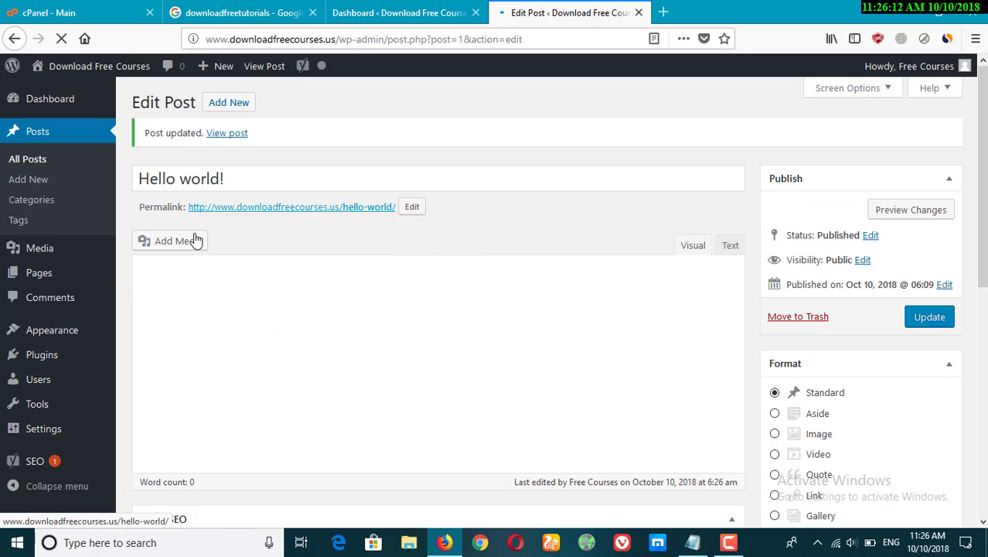
View the published "Hello world!" post on the site in a separate tab, close it and return to the Dashboard
middle_click(230, 133)
click(715, 9)
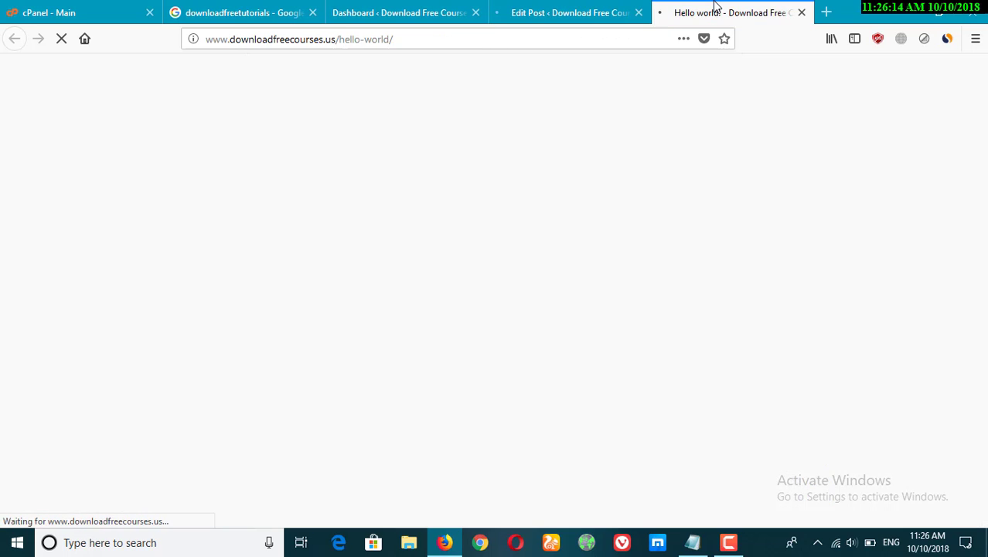
scroll(588, 252, down, 5)
scroll(48, 312, up, 5)
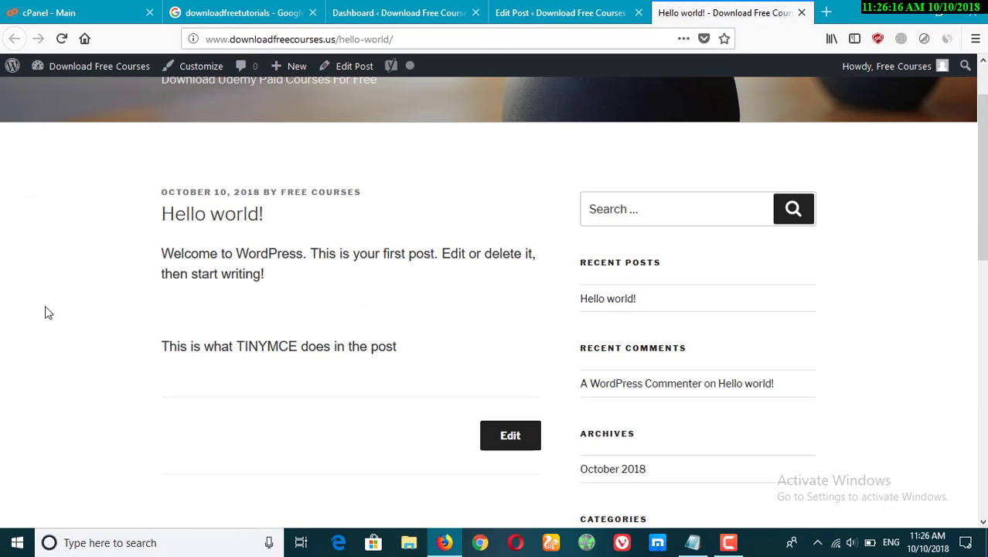
key(ctrl+w)
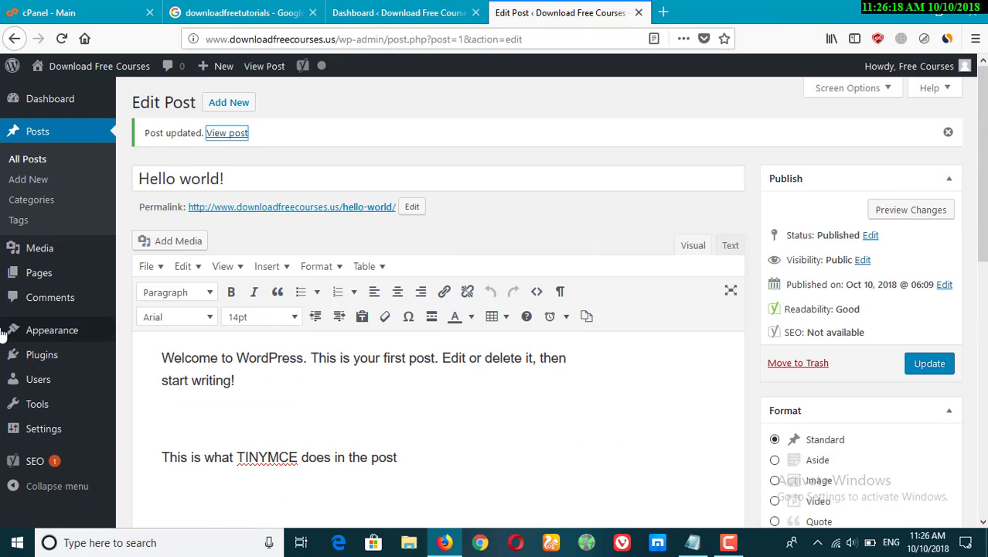
click(44, 99)
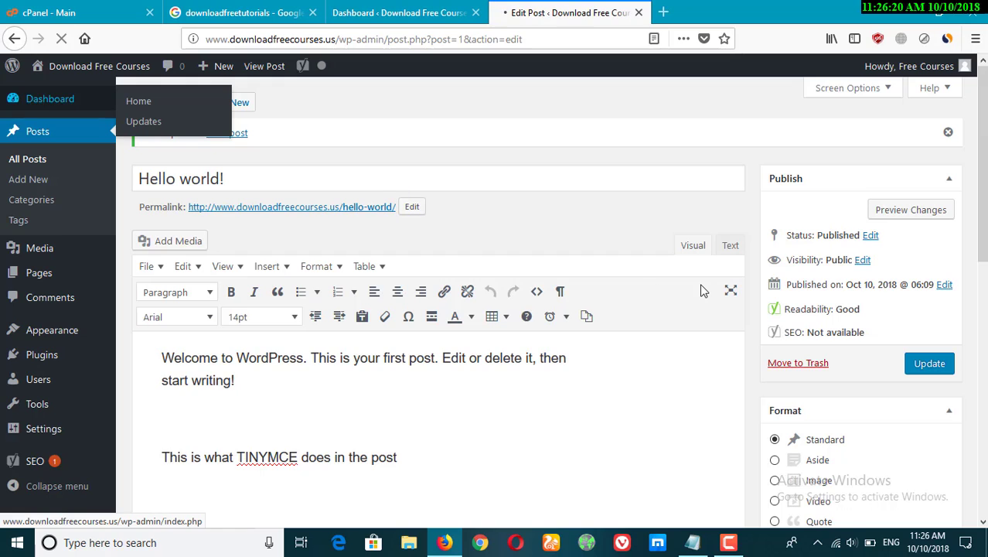